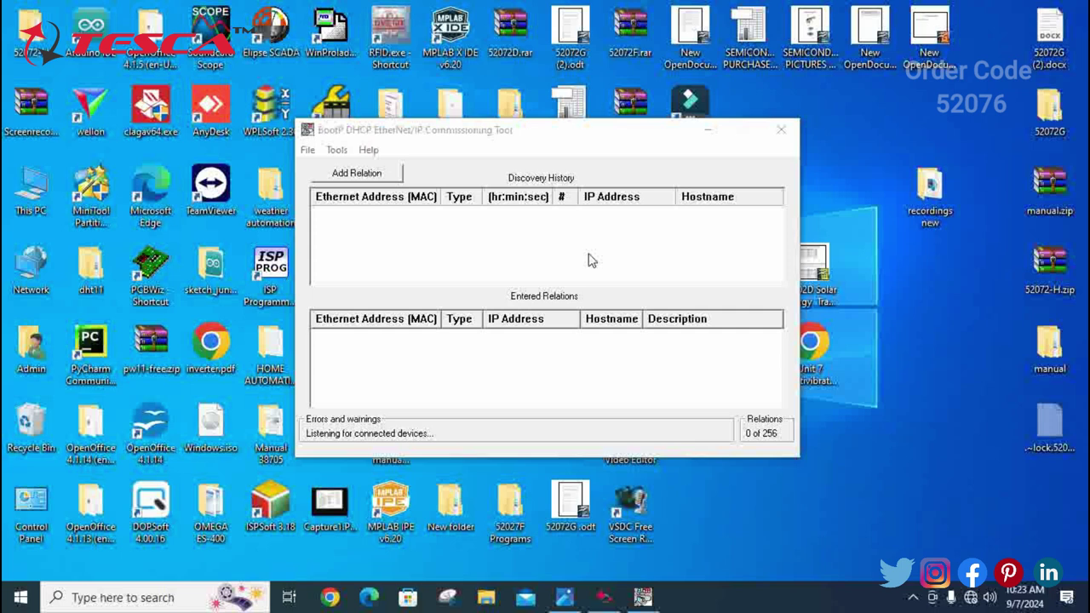
Add a relation for the discovered DHCP device with client IP address 192.168.0.1.
right_click(917, 370)
left_click(928, 381)
left_click(395, 218)
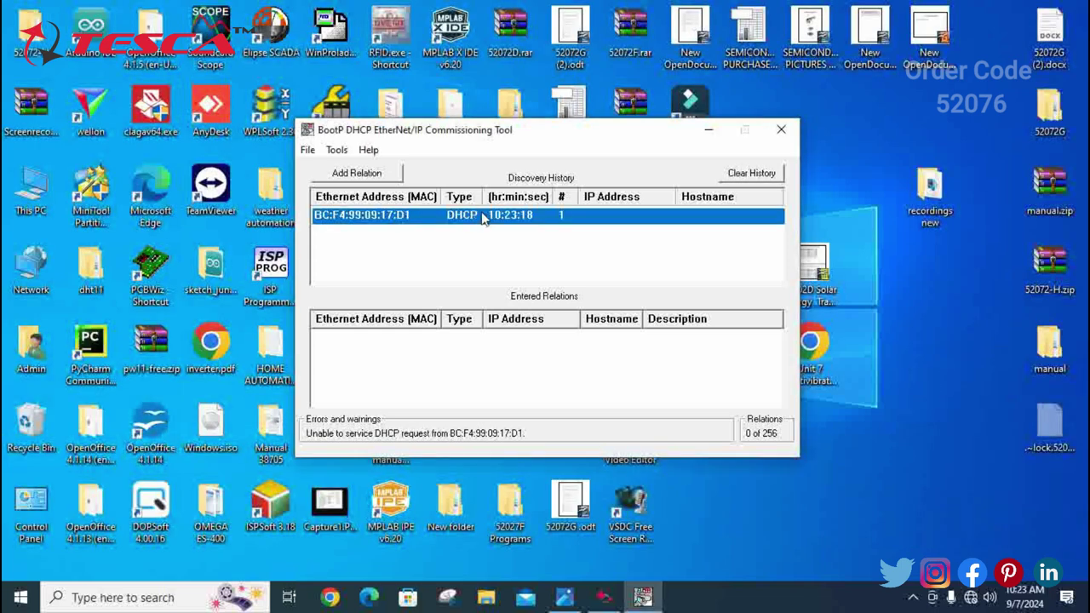
double_click(457, 219)
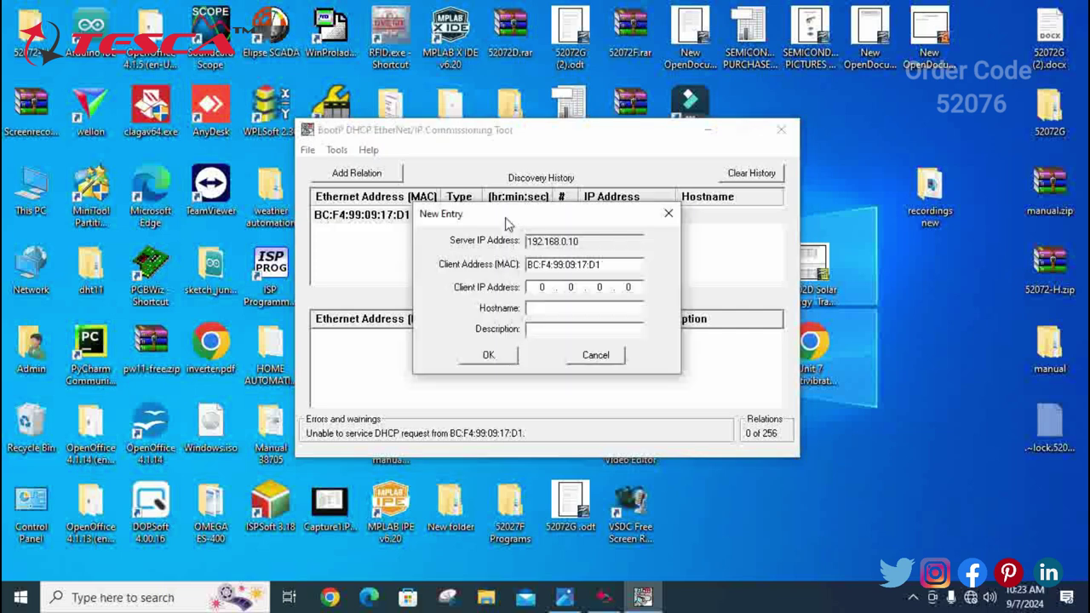
left_click(537, 287)
type("192168.0.1")
left_click(488, 354)
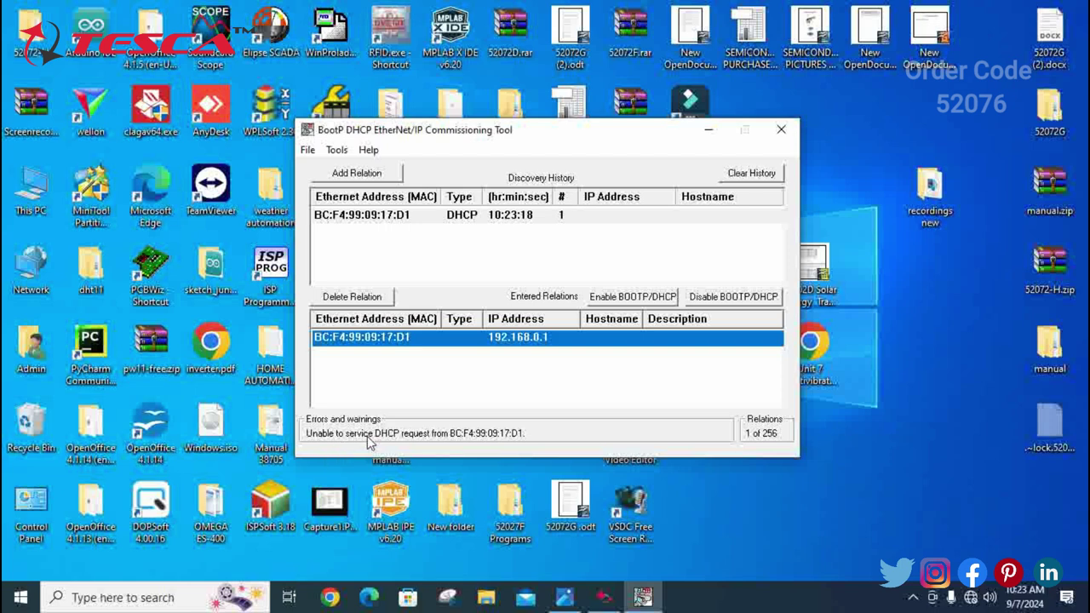
Try to enable BOOTP/DHCP for the entered 192.168.0.1 relation, dismiss the error dialog and reselect the relation.
left_click(653, 297)
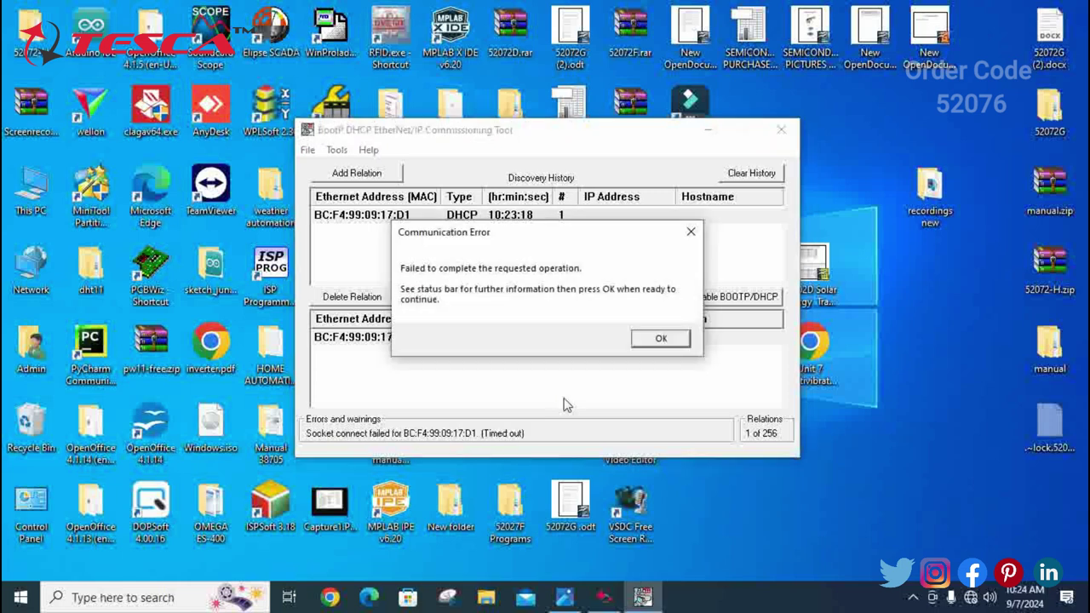
left_click(657, 337)
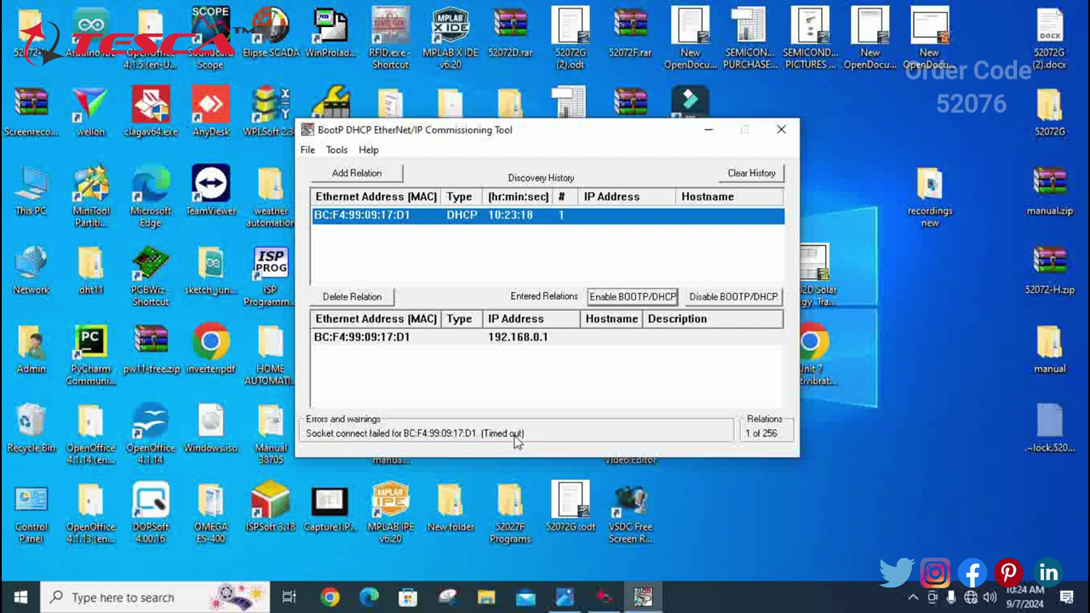
left_click(515, 338)
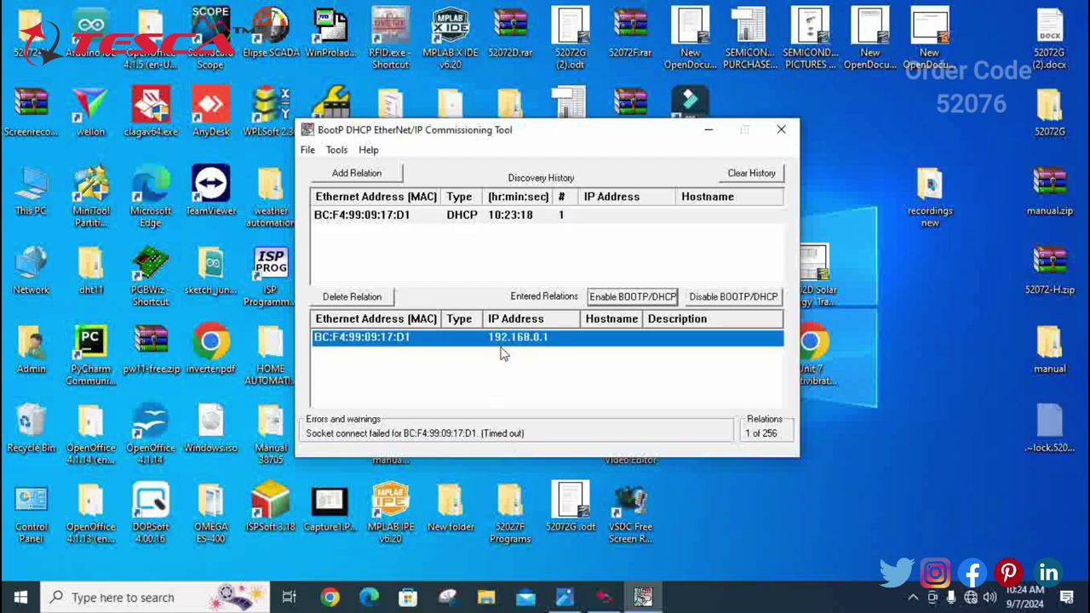
left_click(547, 218)
left_click(543, 357)
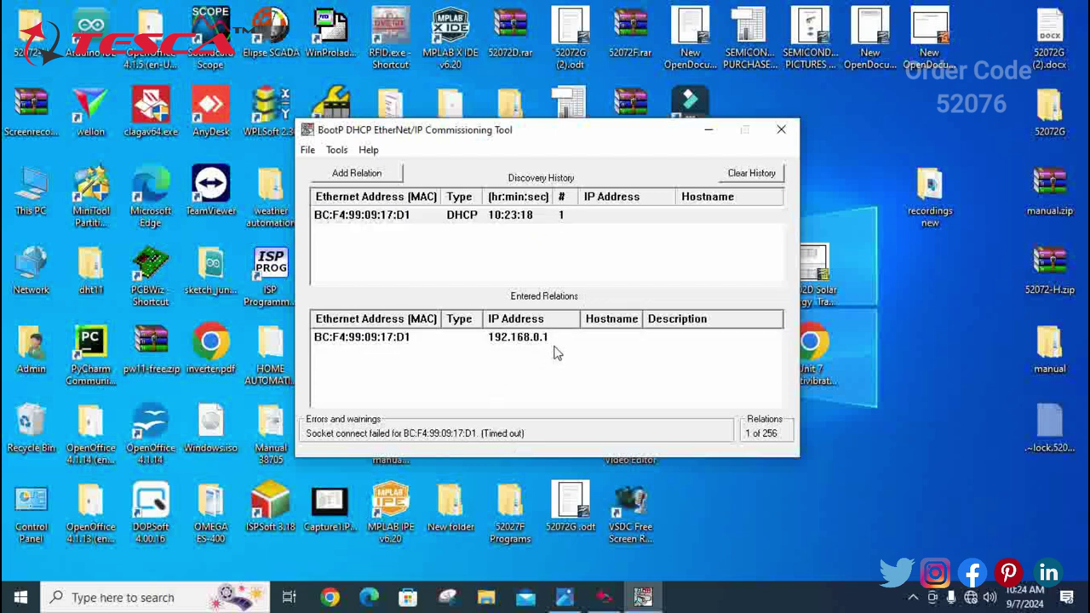
left_click(553, 339)
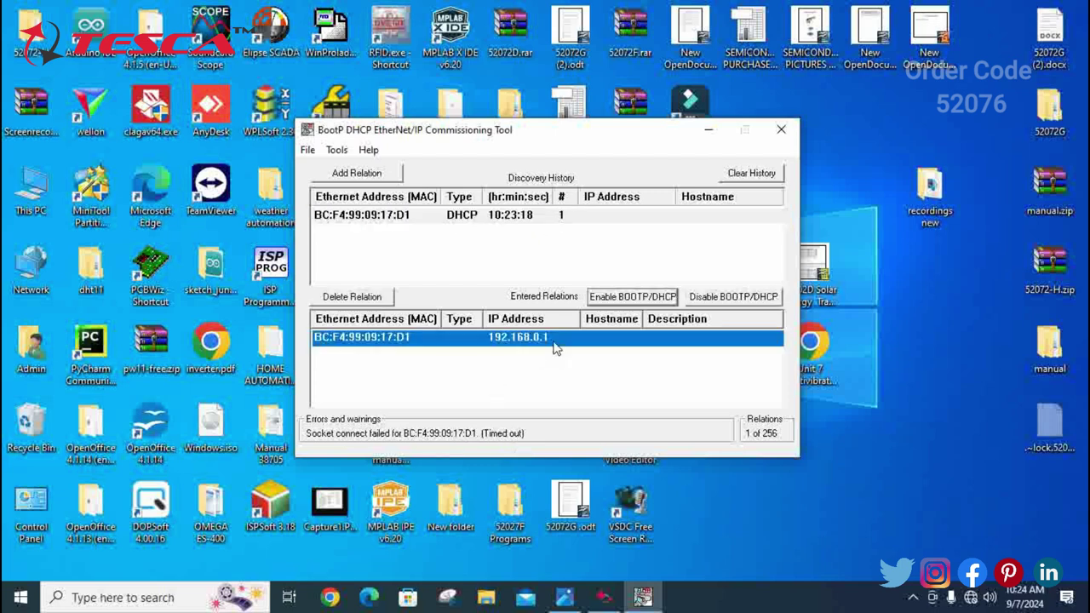
right_click(905, 240)
left_click(930, 278)
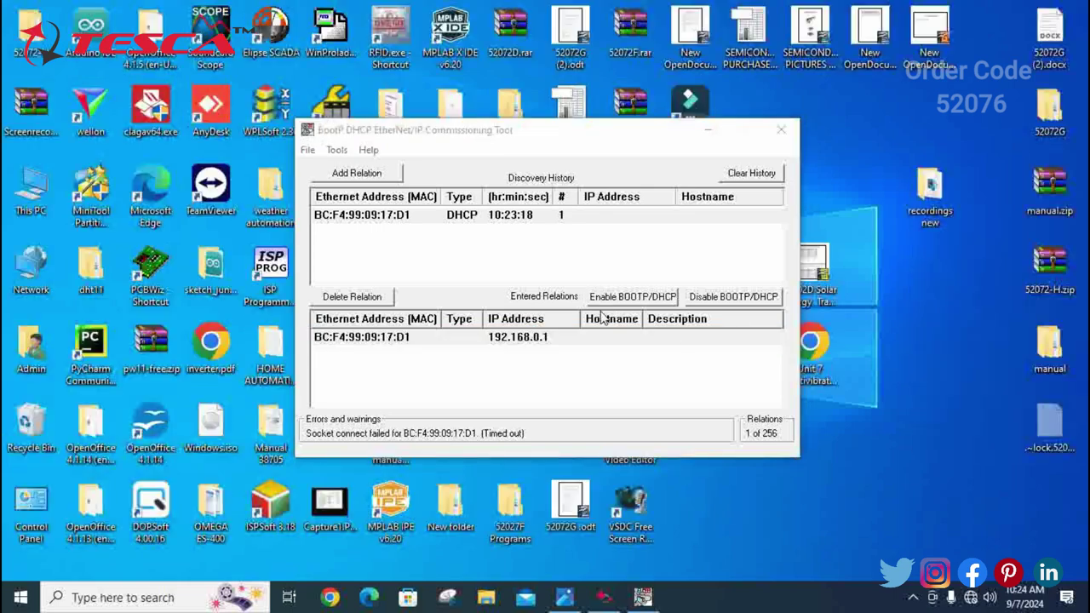
Disable BOOTP/DHCP on the device of the entered 192.168.0.1 relation, issuing the command twice.
left_click(572, 344)
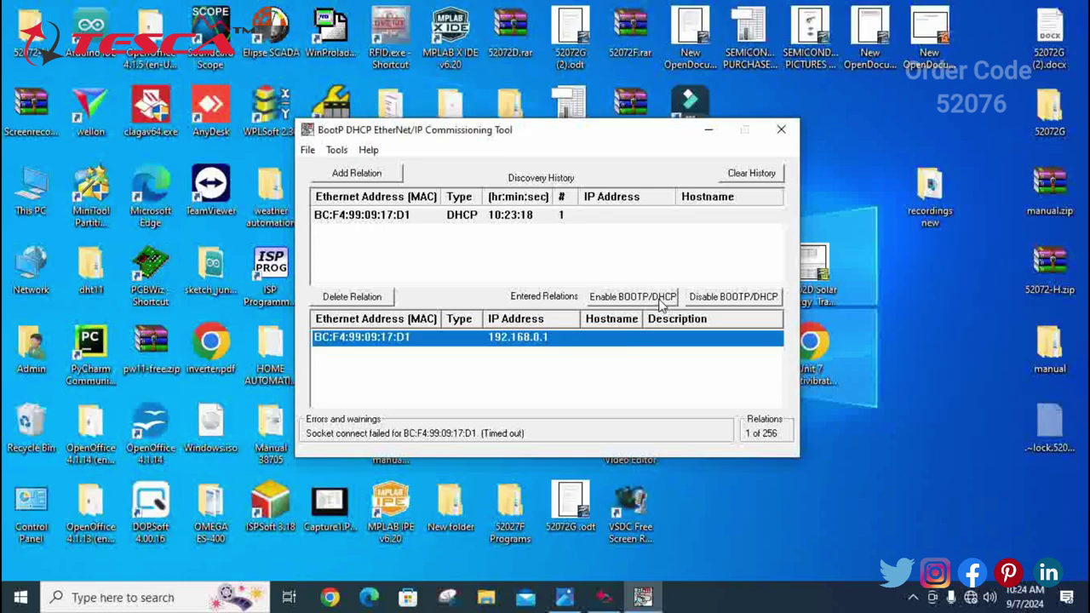
left_click(720, 300)
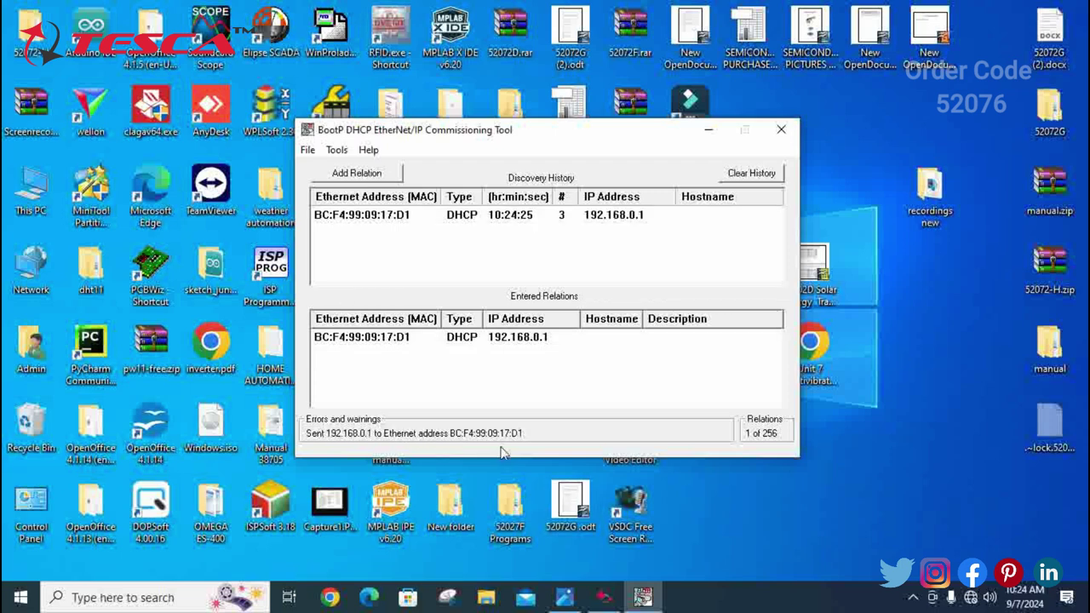
left_click(601, 216)
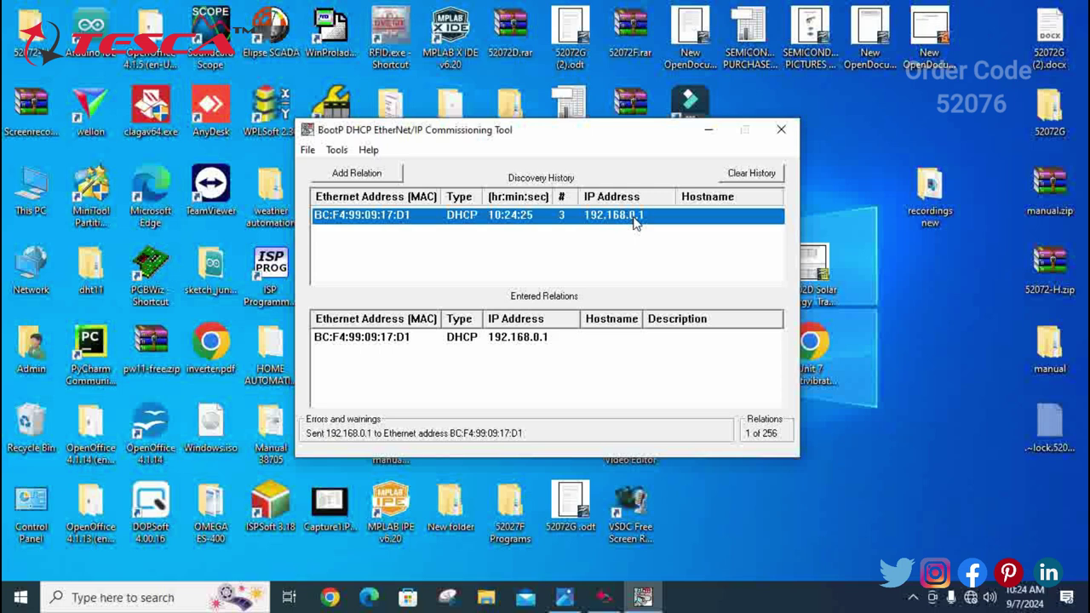
left_click(498, 341)
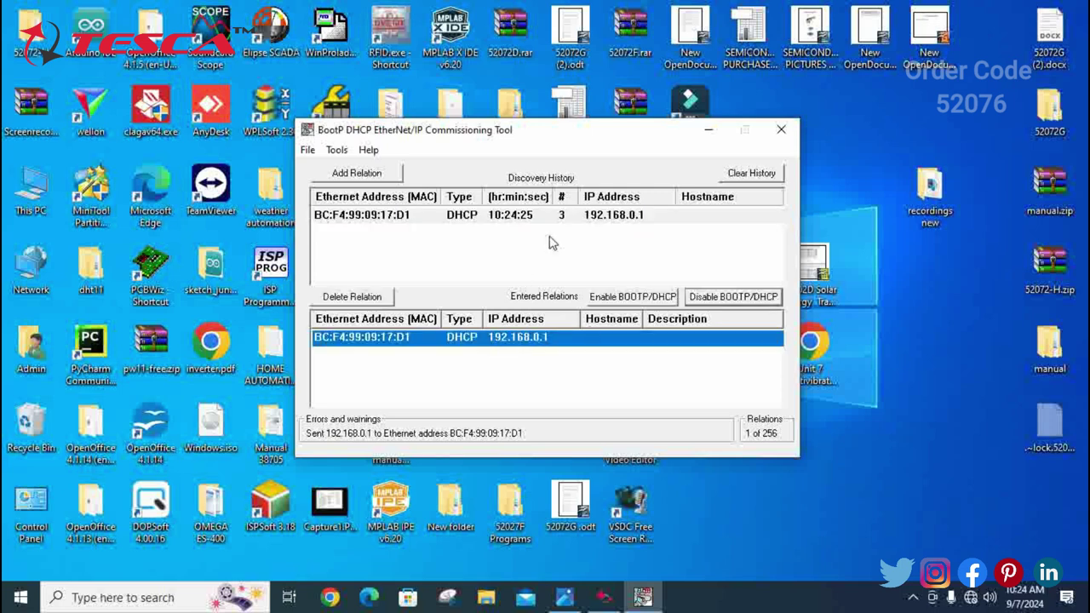
left_click(722, 299)
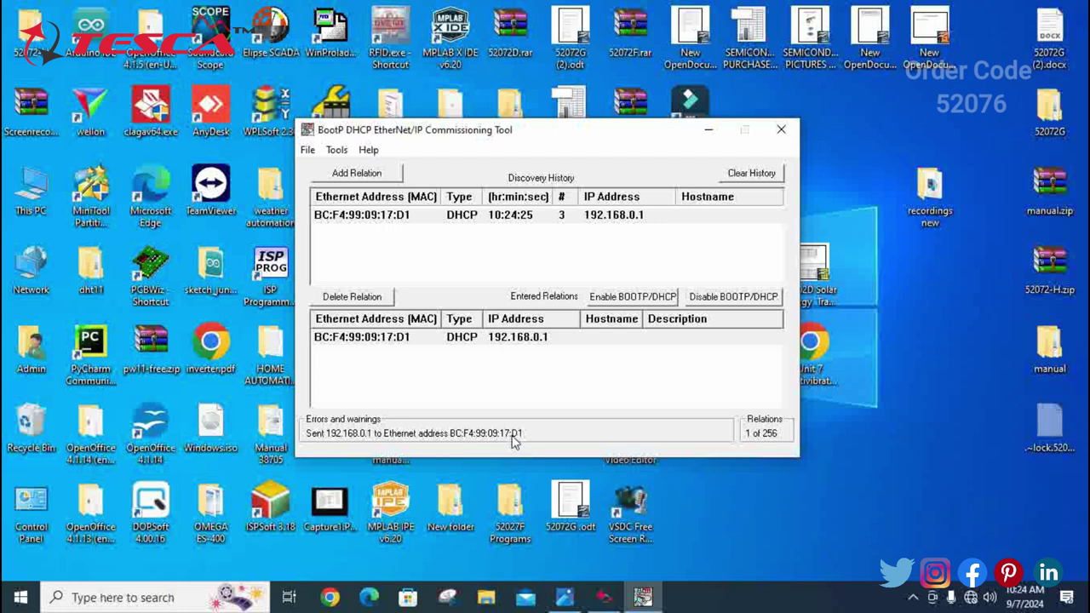
Close the commissioning tool and save its changes in Documents as the Bootp config file "IP_Load Setting".
left_click(781, 129)
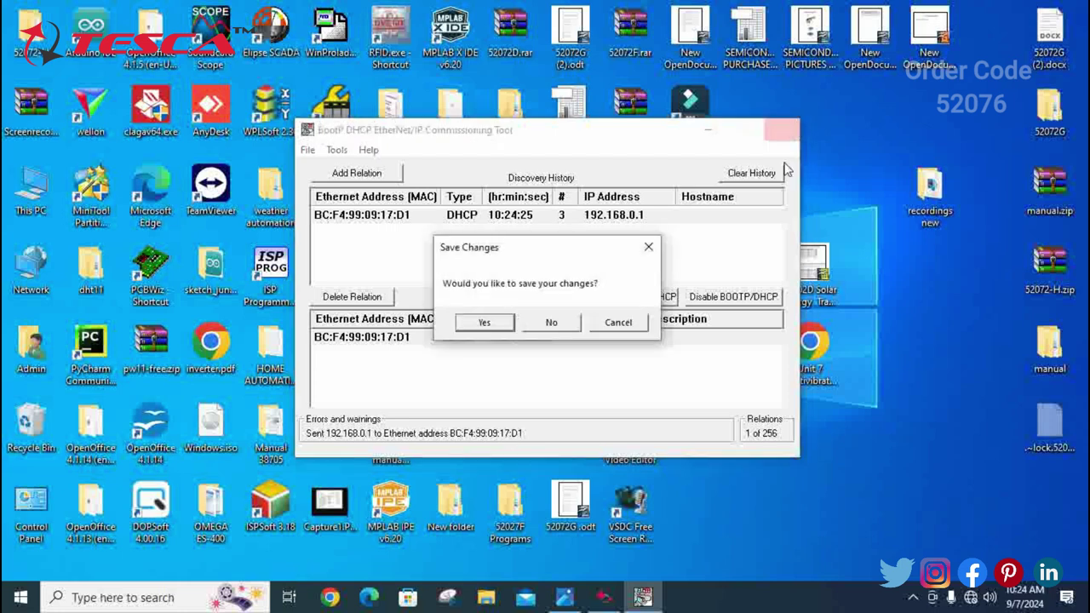
left_click(484, 324)
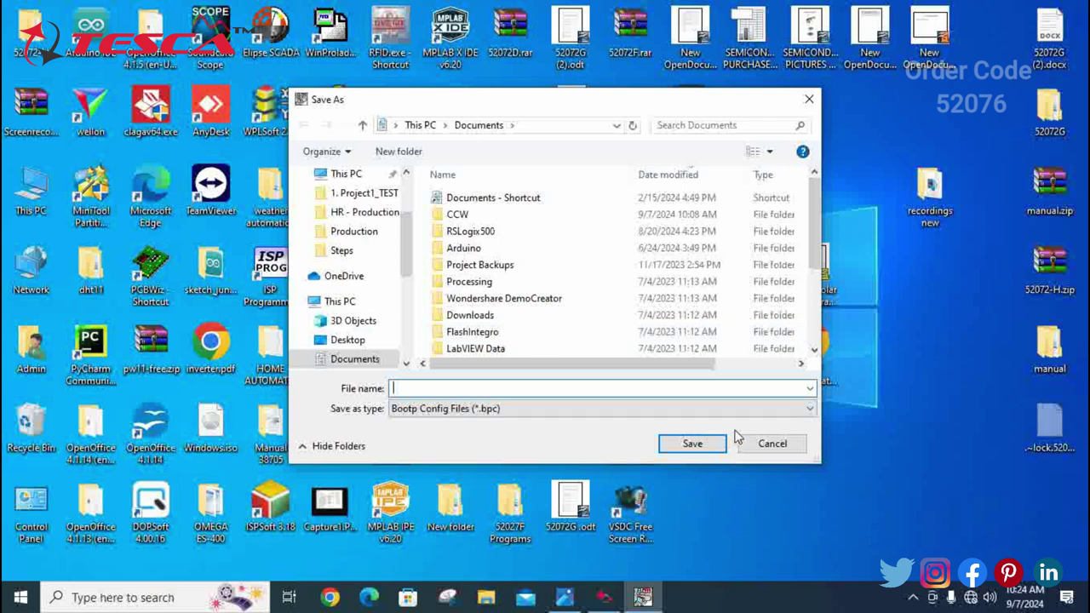
left_click(605, 393)
type("IP_Loot")
key("BackSpace")
type("ad Setting")
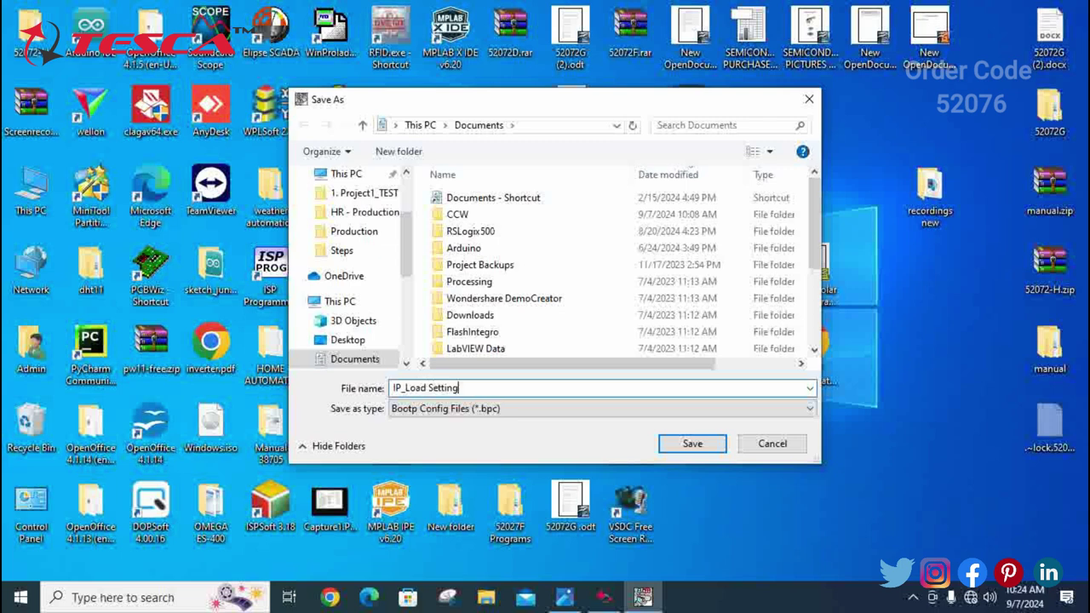
left_click(693, 443)
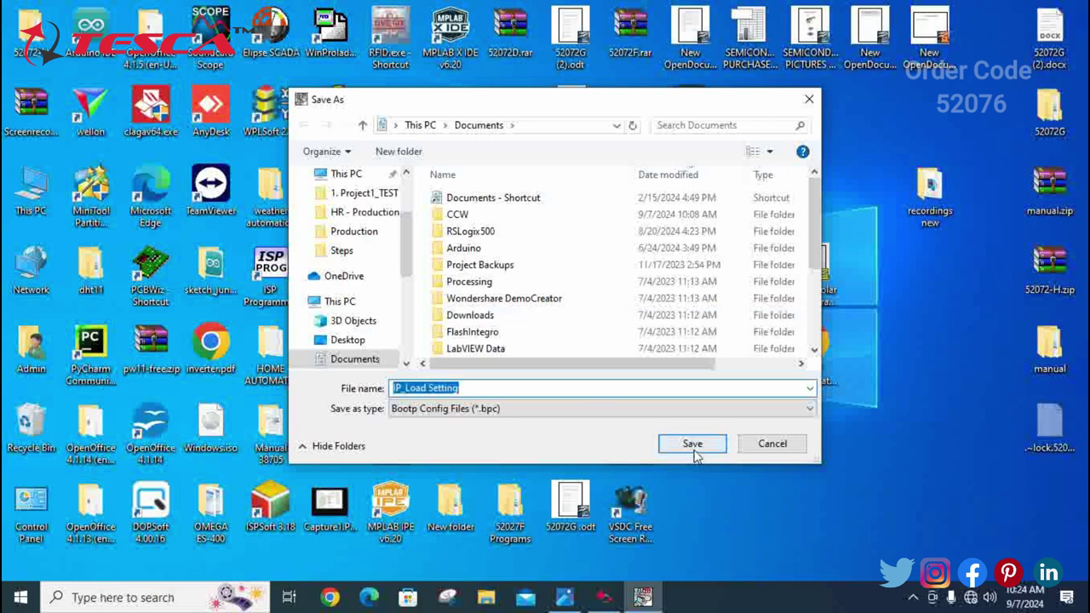
Switch to Connected Components Workbench and select the Micro820 at 192.168.0.1 under AB_ETHIP-1 as the connection target.
left_click(604, 597)
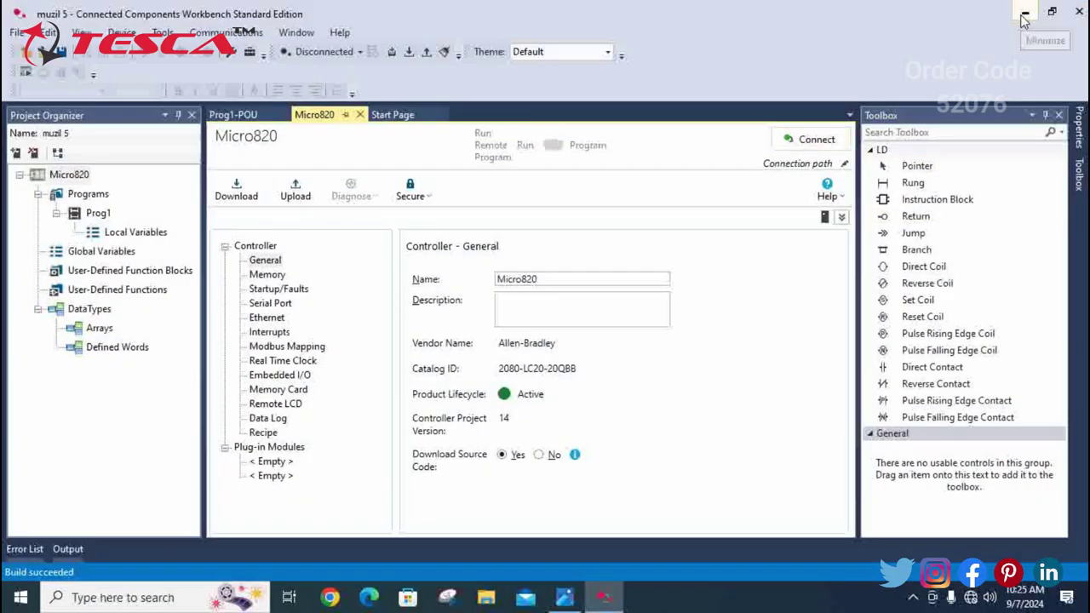
left_click(825, 151)
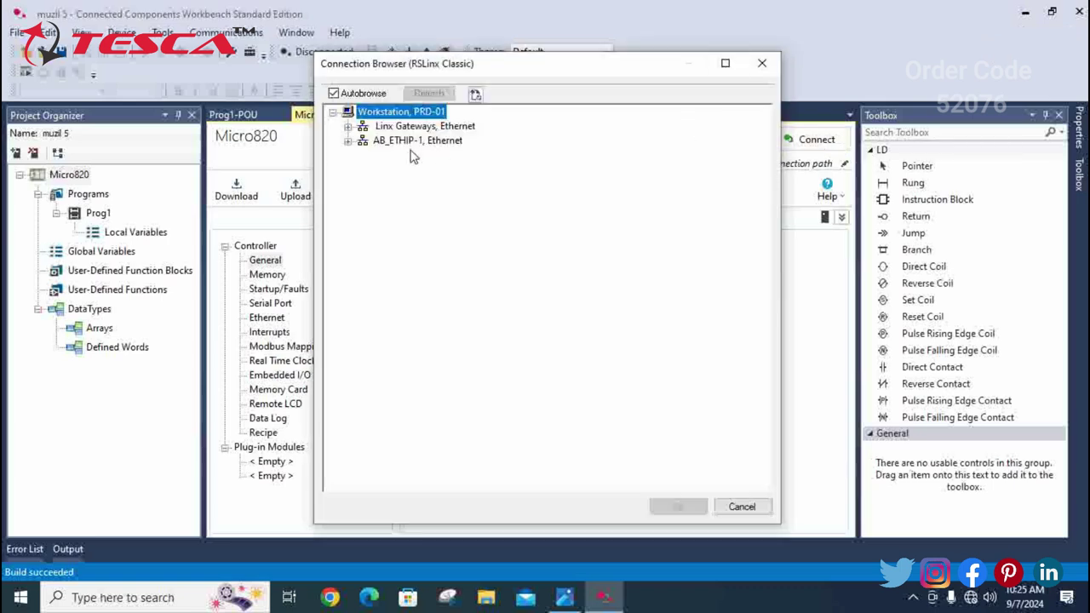
left_click(351, 143)
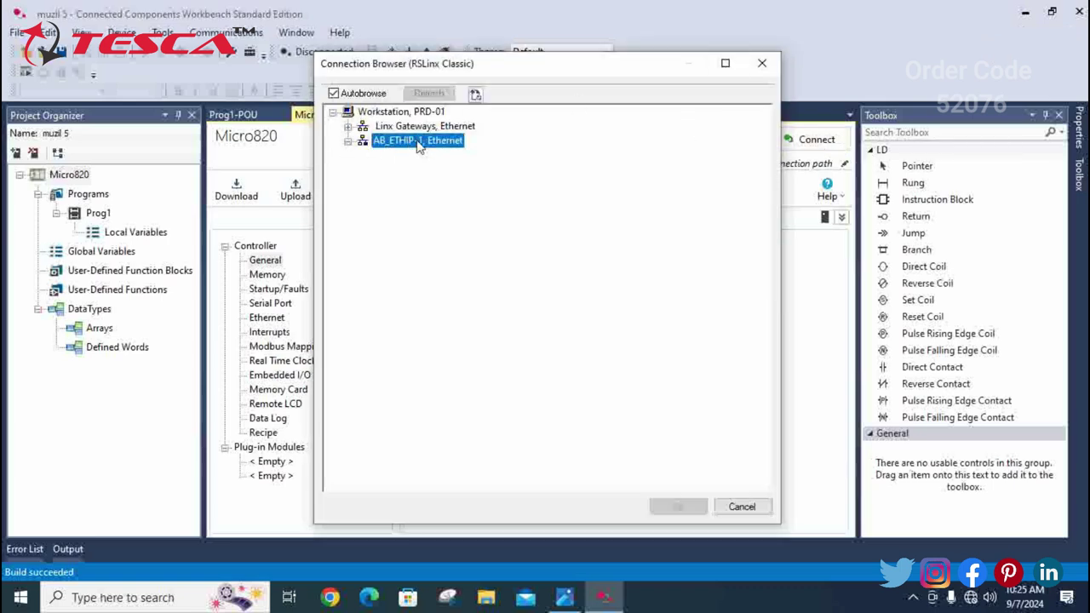
left_click(767, 67)
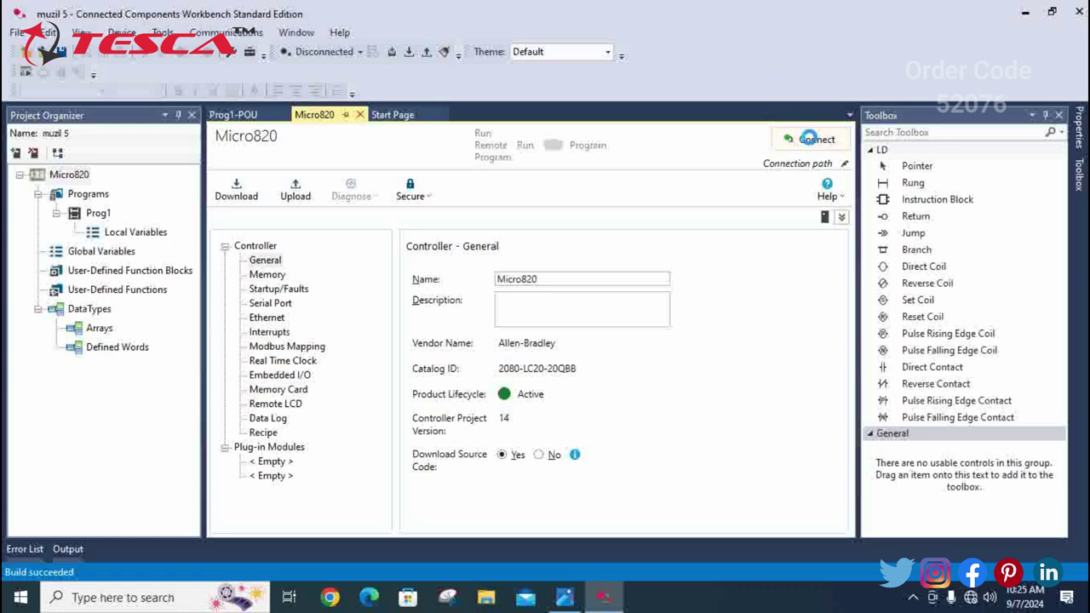
left_click(790, 140)
left_click(347, 141)
left_click(430, 155)
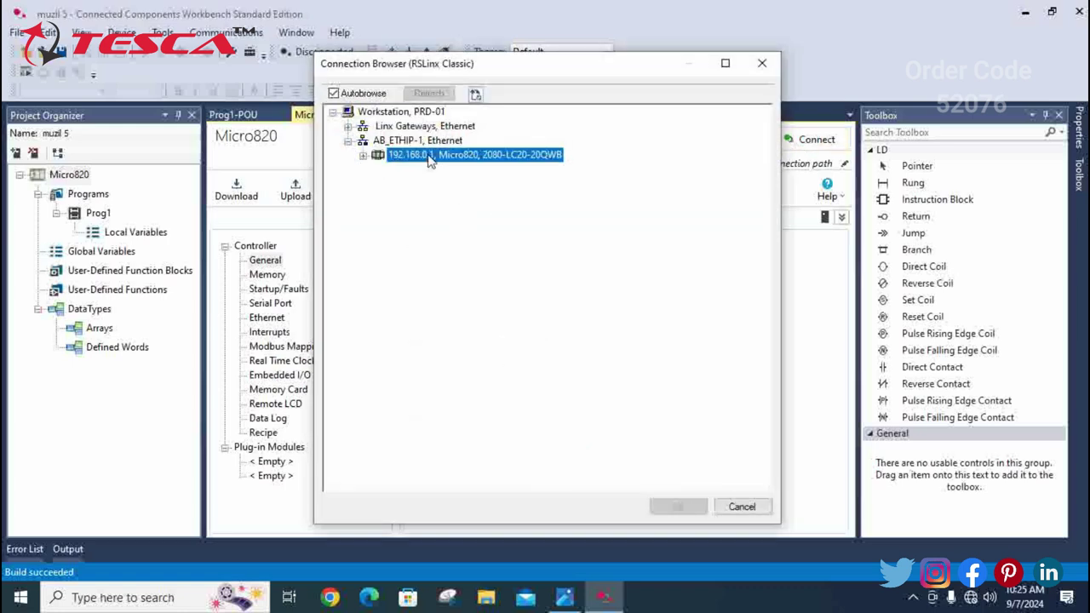
Ping 192.168.0.1 with the Windows Run command.
key("super+r")
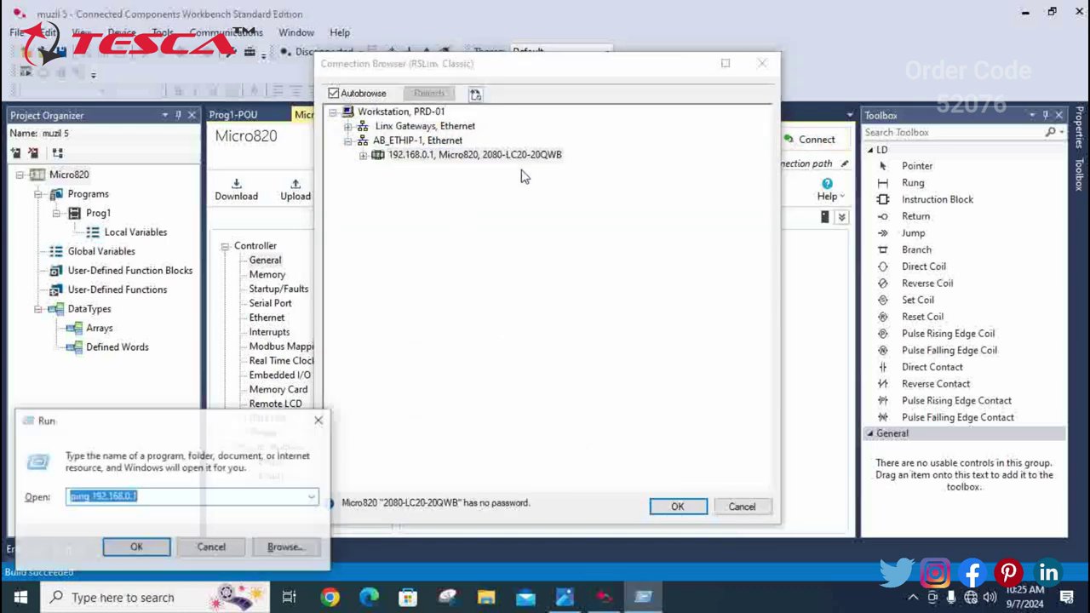
key("Return")
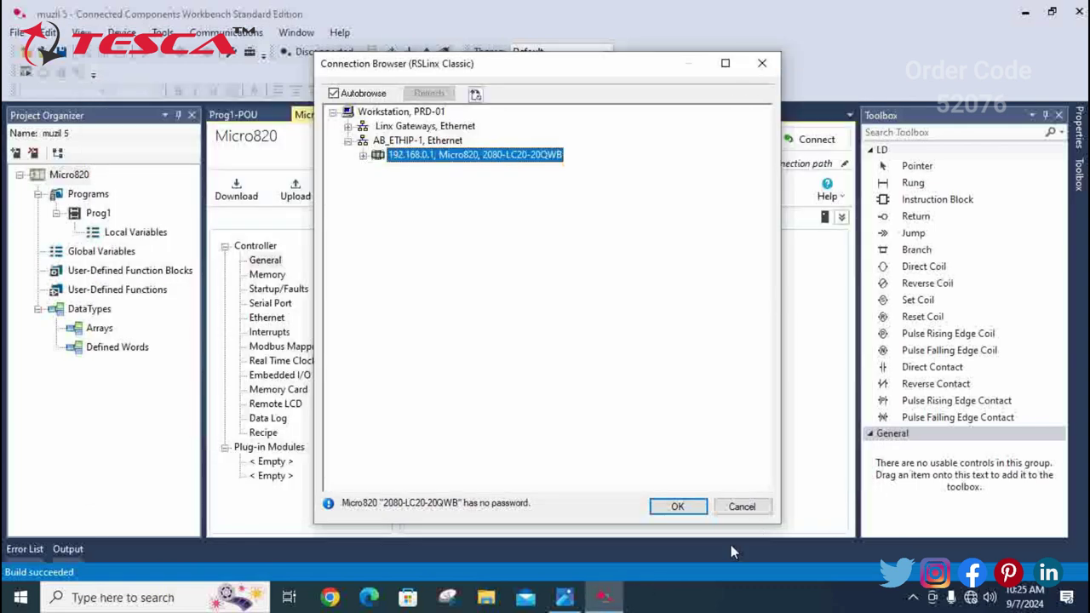
Try to connect the project to the Micro820 controller at 192.168.0.1, and repeat the attempt once through AB_ETHIP-1.
left_click(681, 508)
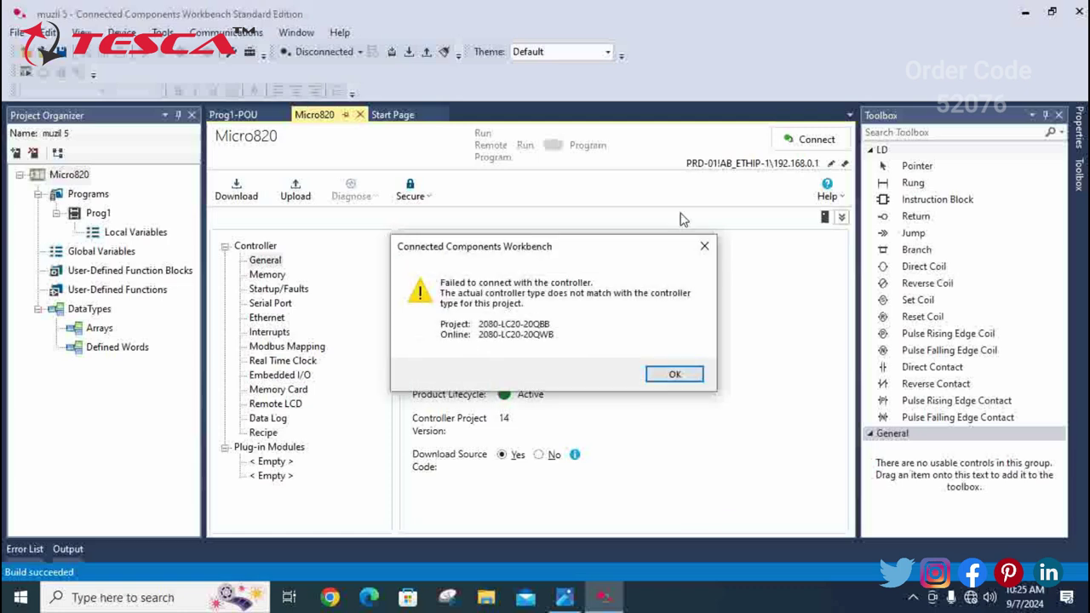
left_click(668, 374)
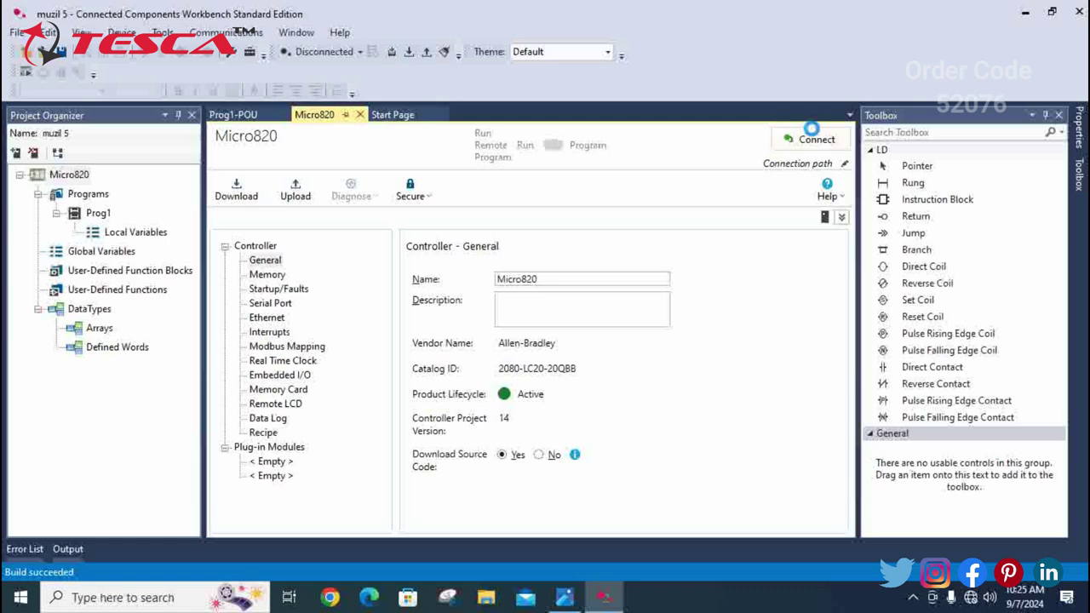
left_click(808, 137)
left_click(347, 141)
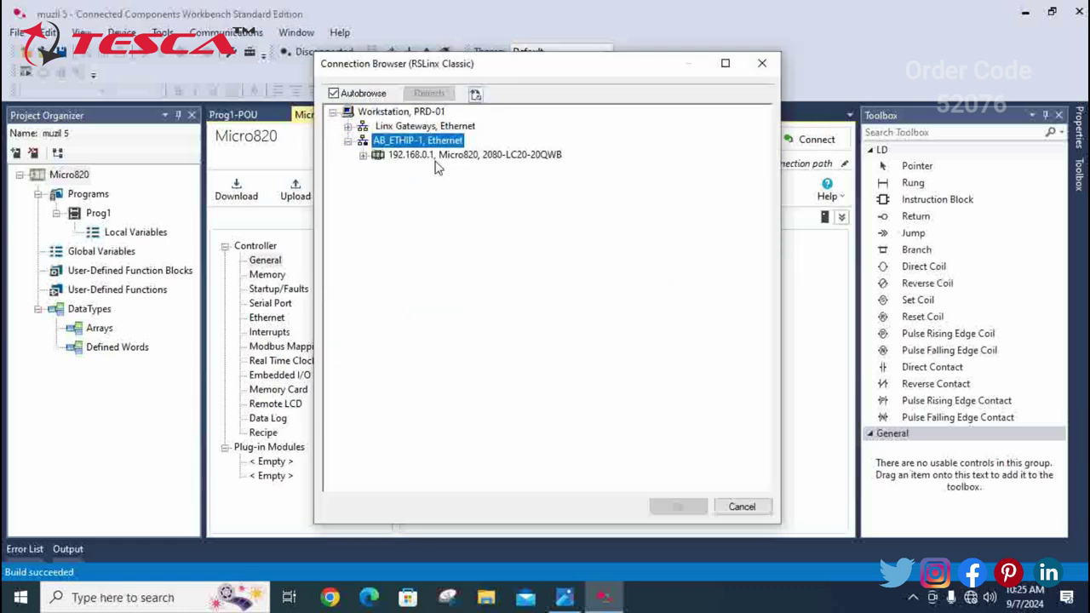
left_click(440, 155)
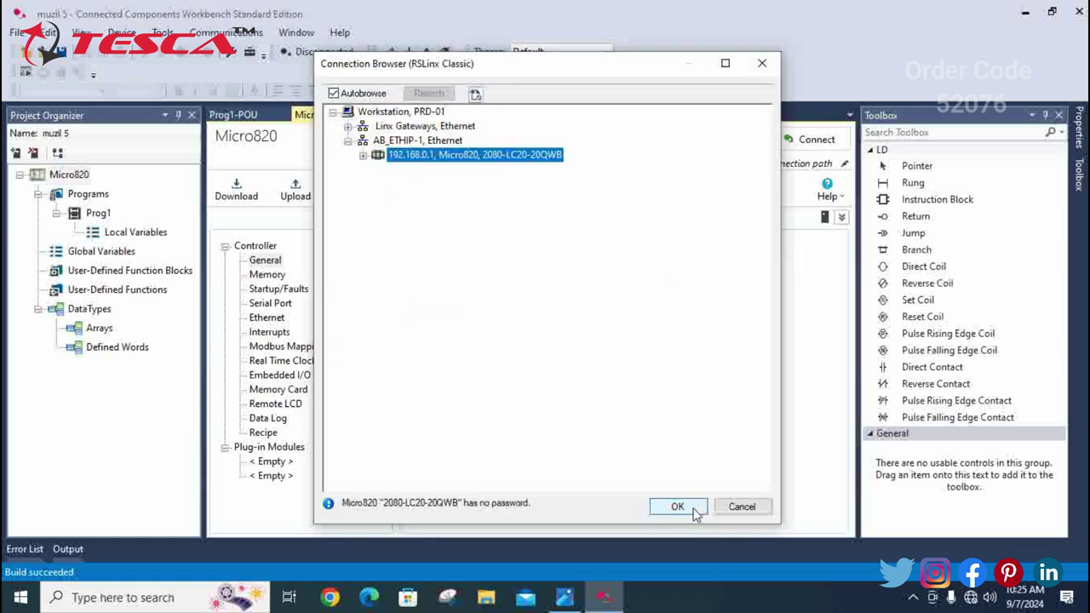
left_click(694, 511)
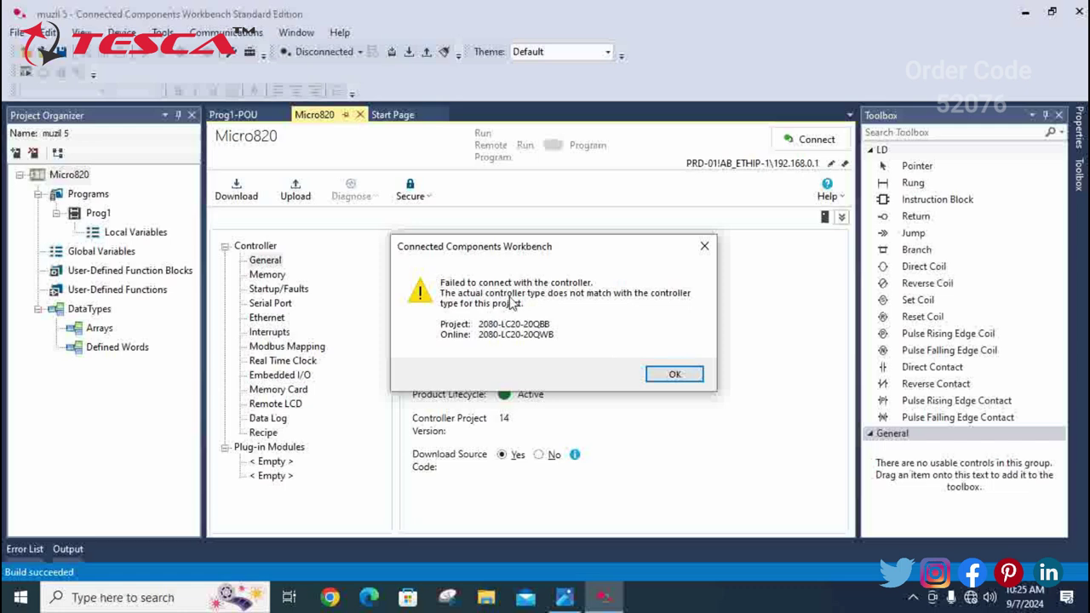
left_click(665, 372)
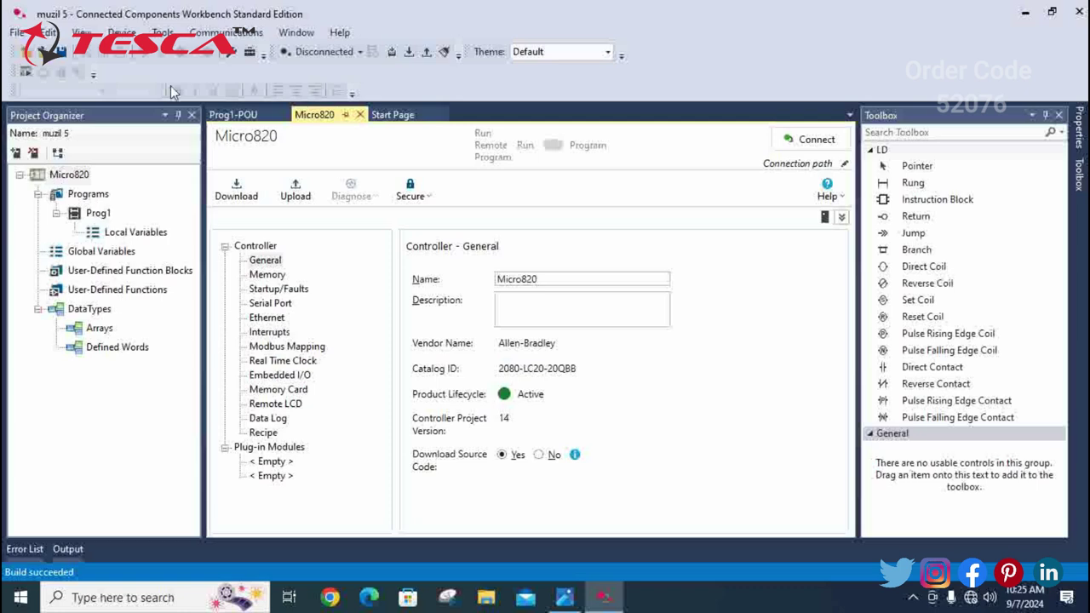
Review the Prog1 ladder program and the Micro820's general settings, with the controller's graphical view expanded.
left_click(247, 114)
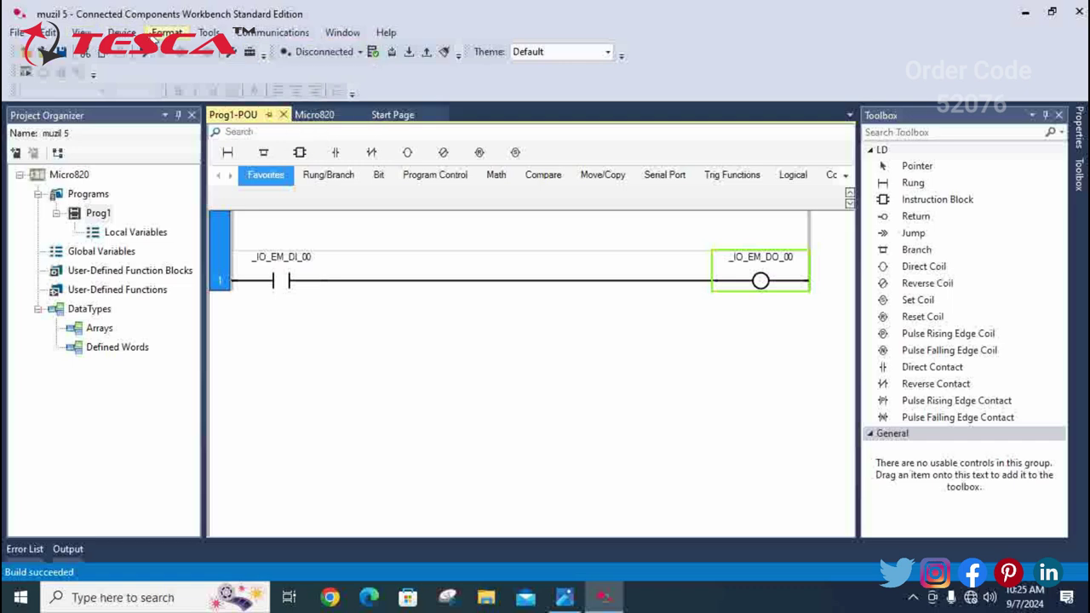
double_click(48, 179)
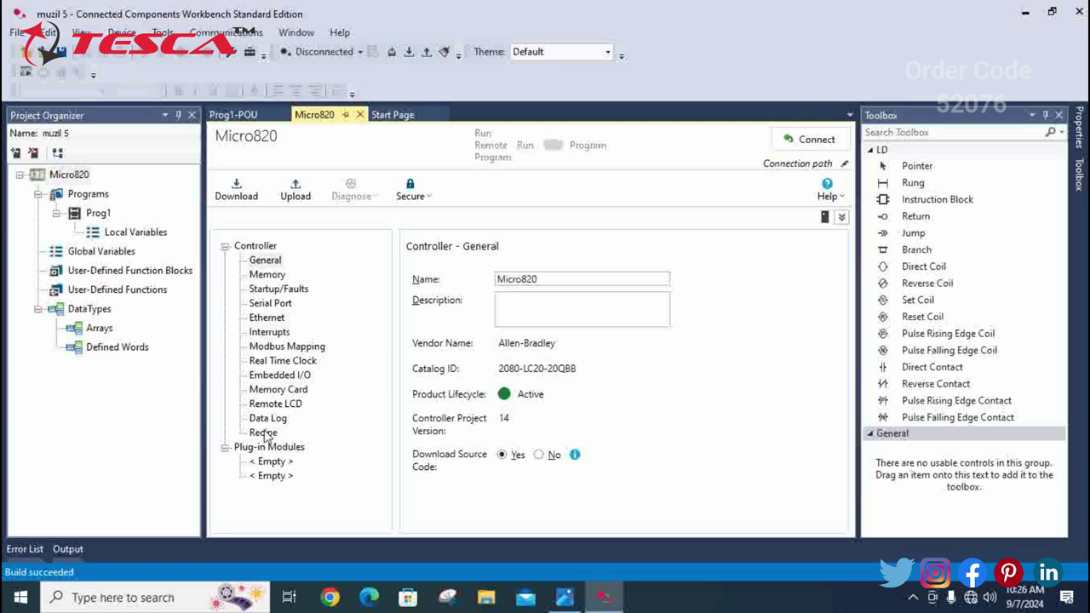
left_click(269, 260)
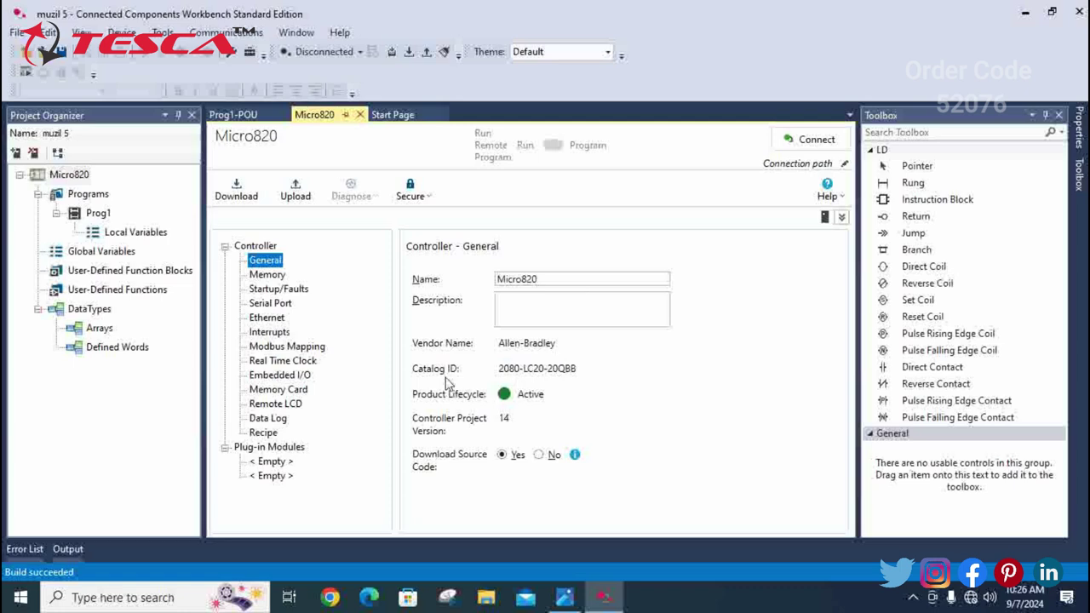
left_click(841, 216)
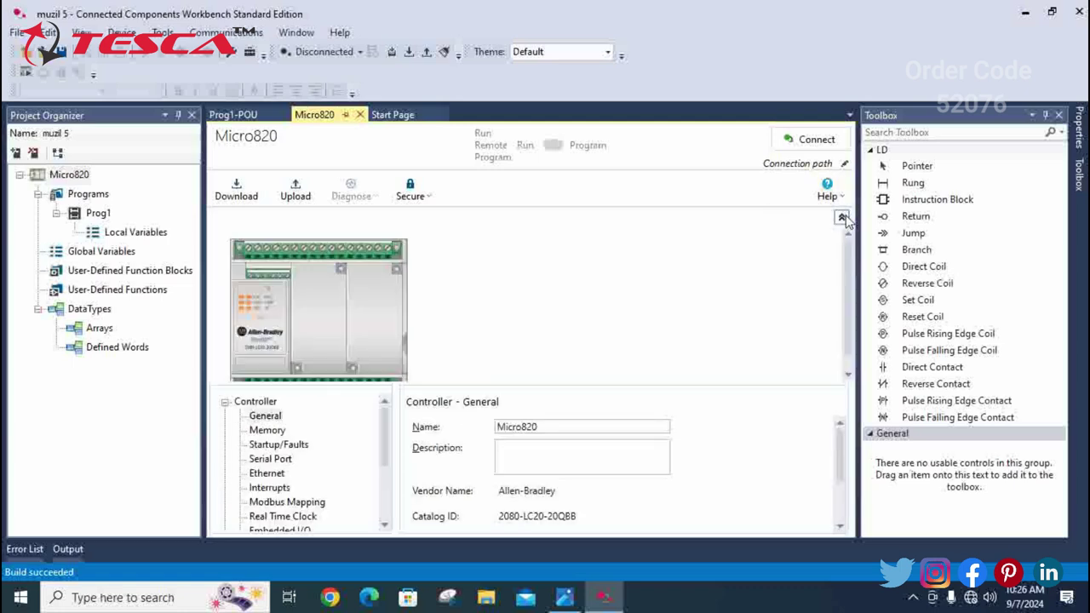
Open the controller change settings for the Micro820 in the project.
left_click(841, 217)
left_click(841, 218)
right_click(71, 180)
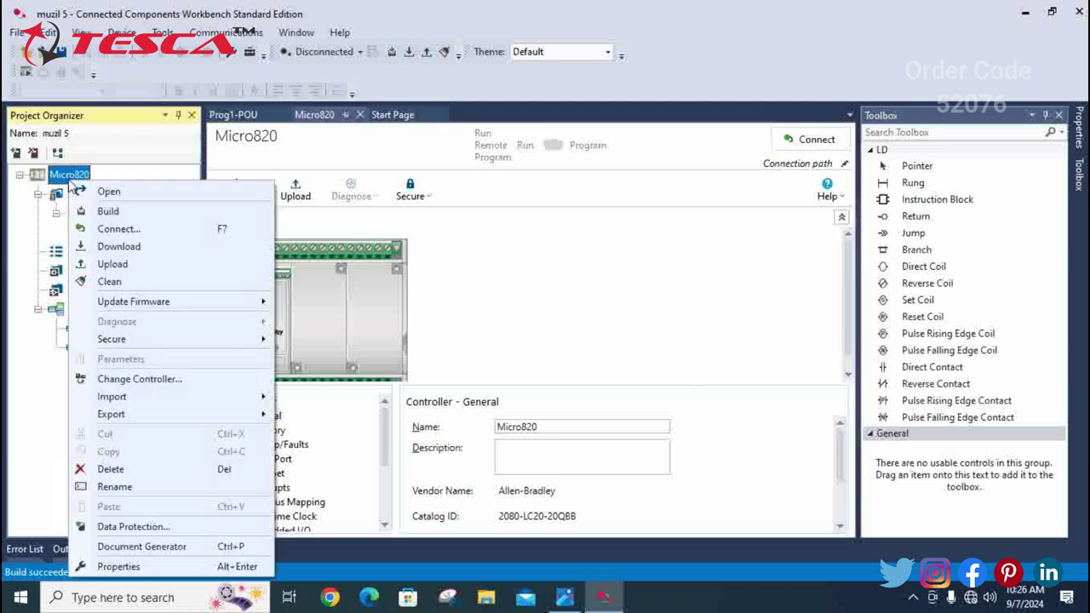
left_click(163, 378)
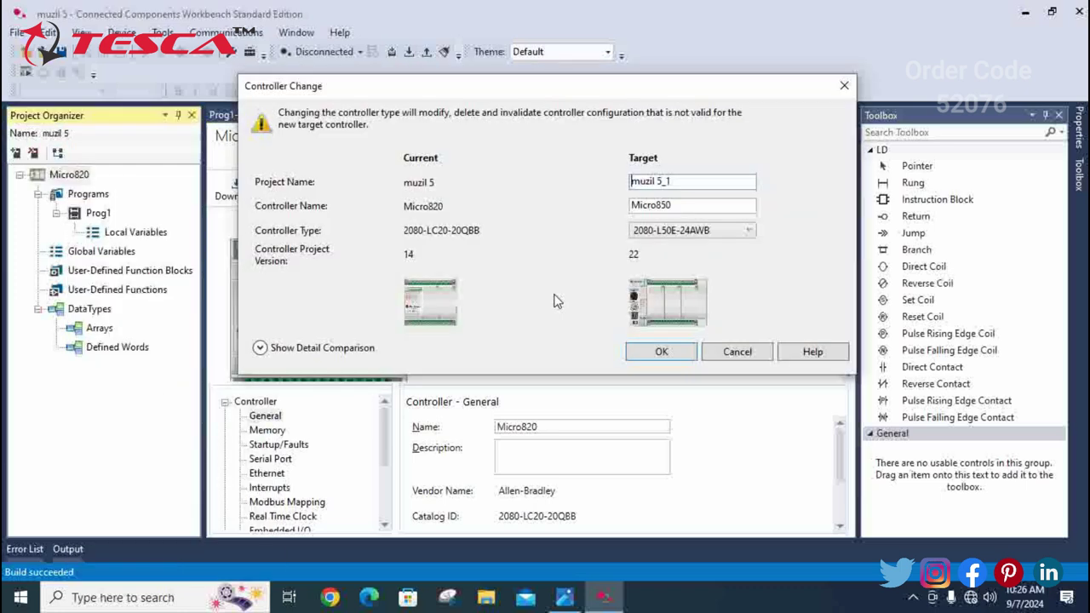
left_click(750, 231)
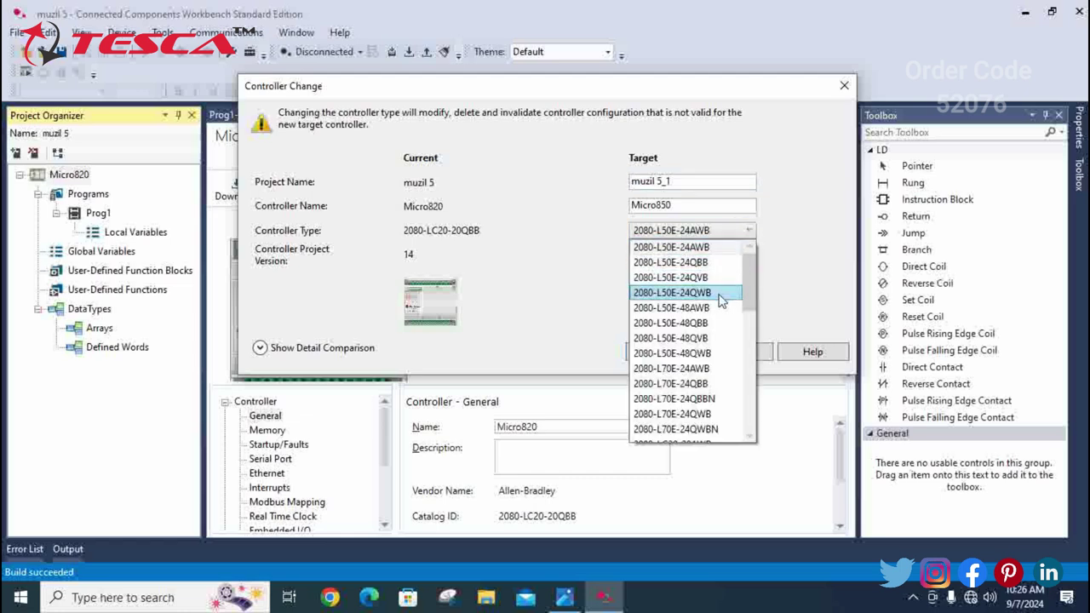
left_click(686, 292)
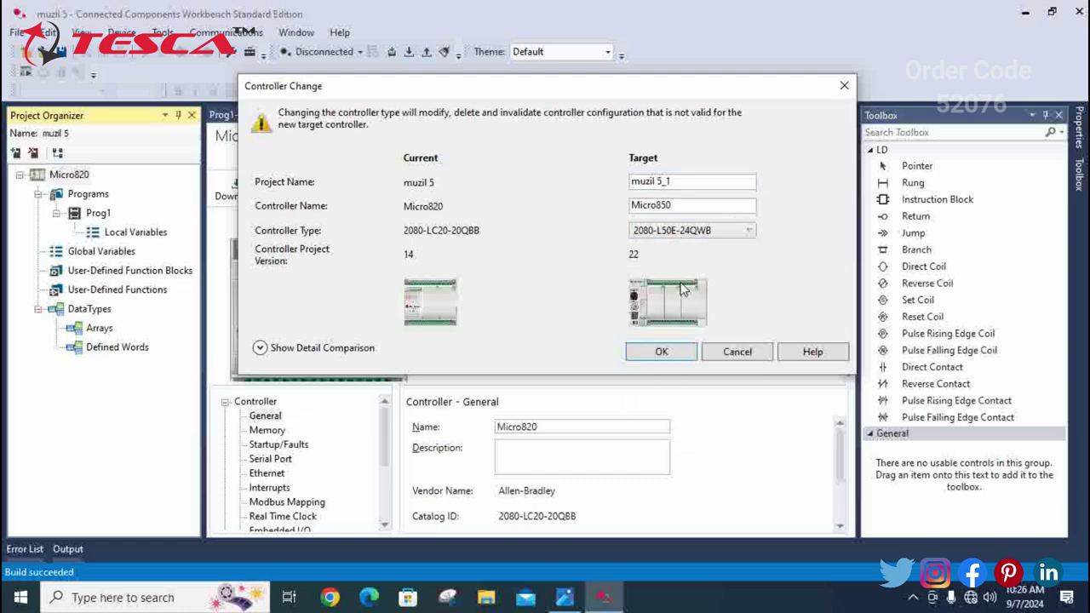
left_click(750, 231)
left_click(731, 263)
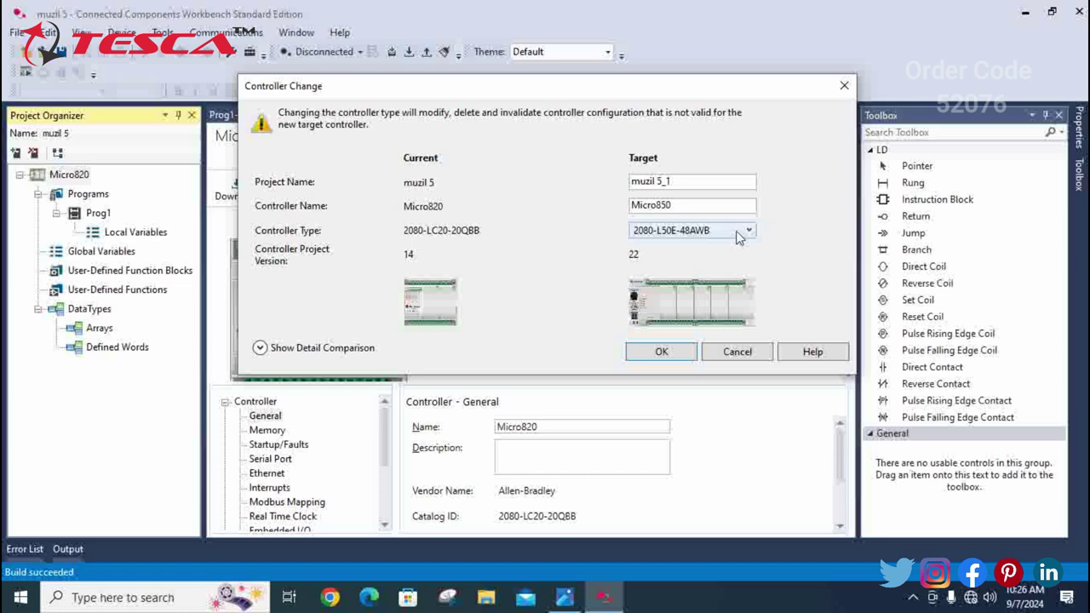
left_click(737, 231)
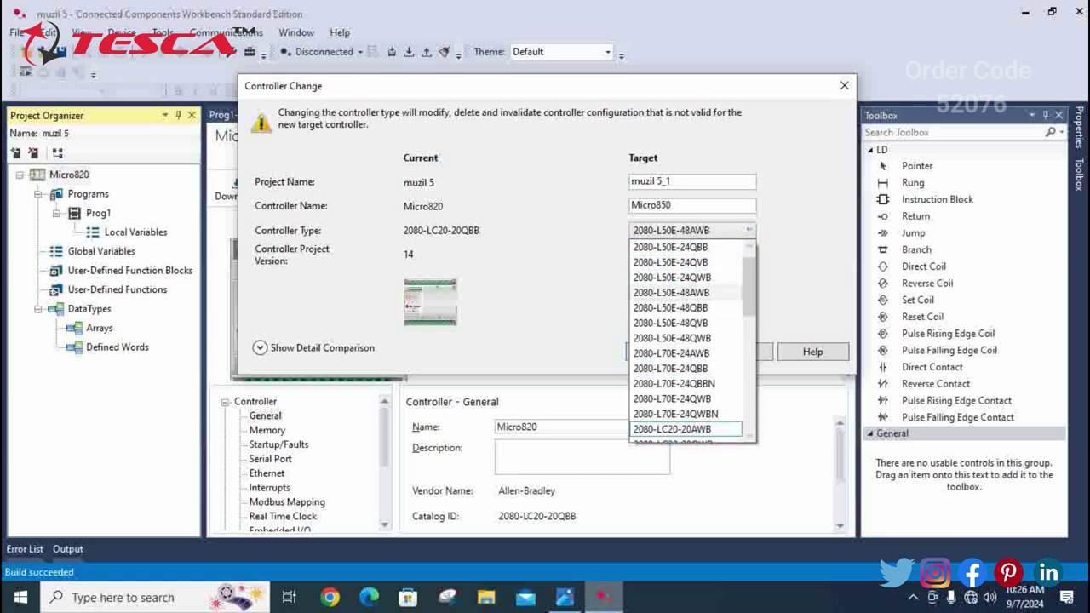
Check the controller's catalog number in 17.jpg and change the project's controller type to 2080-LC20-20QWB.
left_click(564, 597)
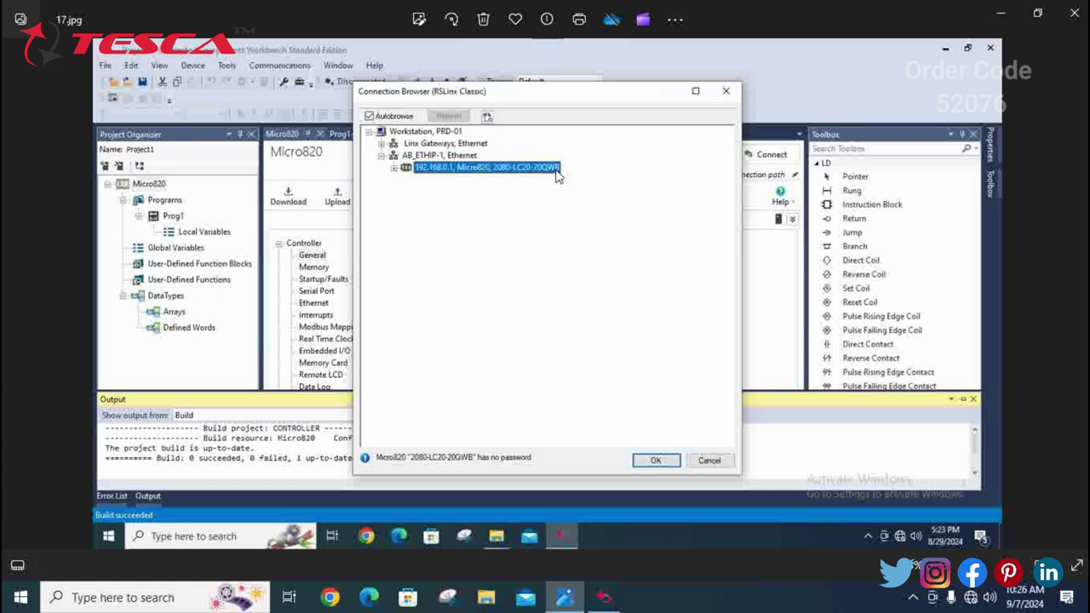
left_click(1003, 19)
left_click(740, 239)
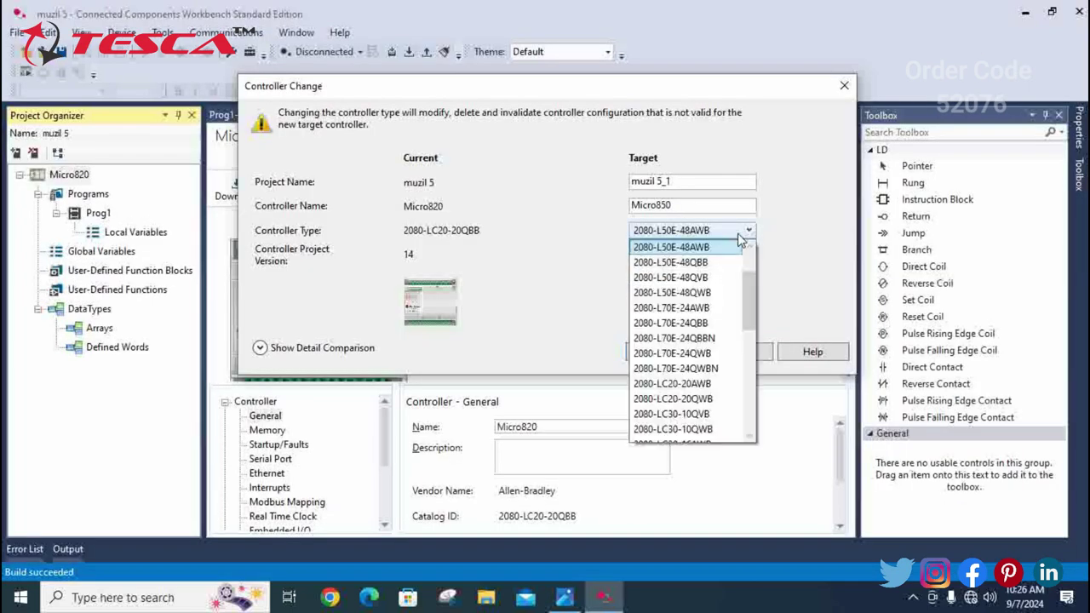
left_click_drag(749, 289, 746, 347)
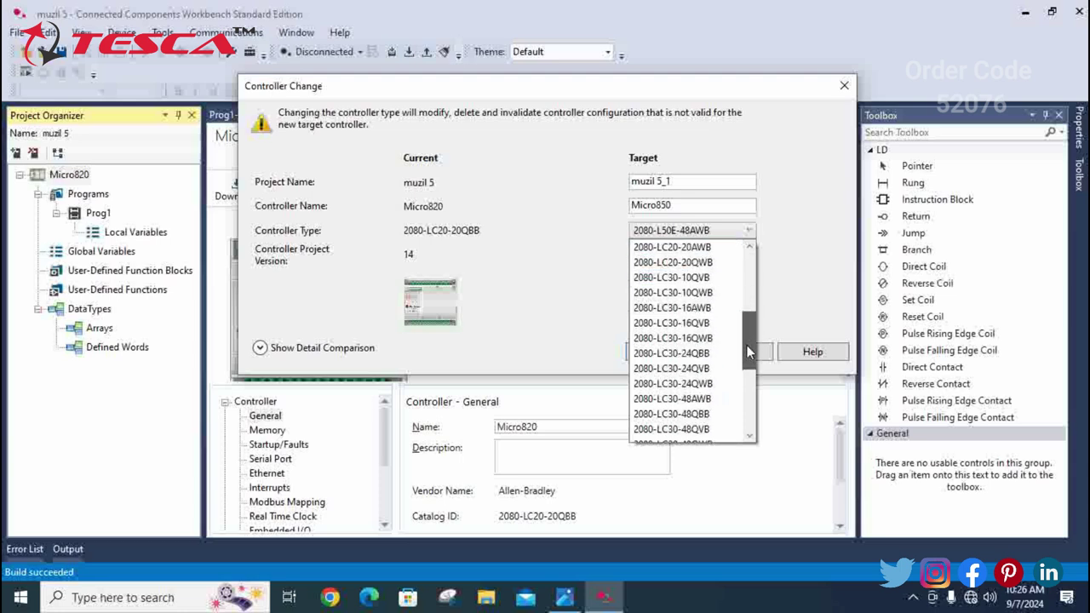
left_click(694, 262)
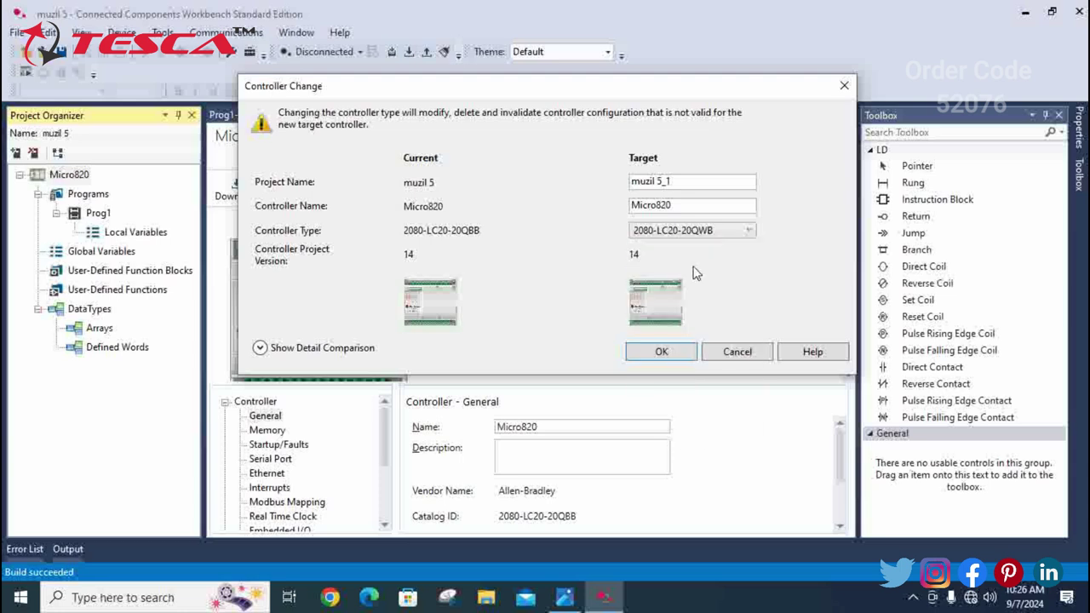
left_click(658, 352)
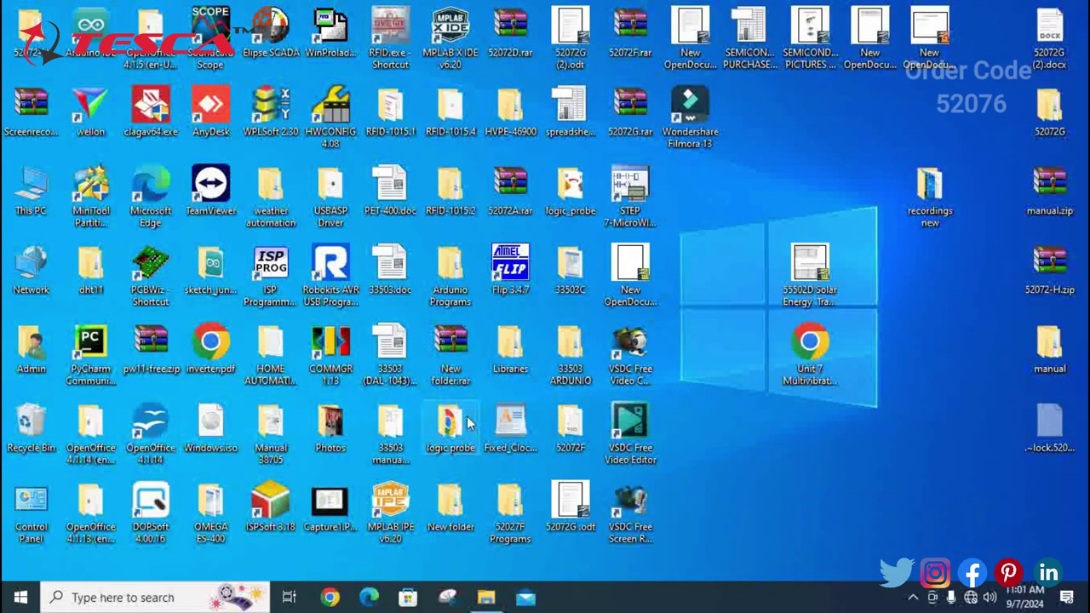
Find Connected Components Workbench with the Windows search and launch it.
left_click(132, 598)
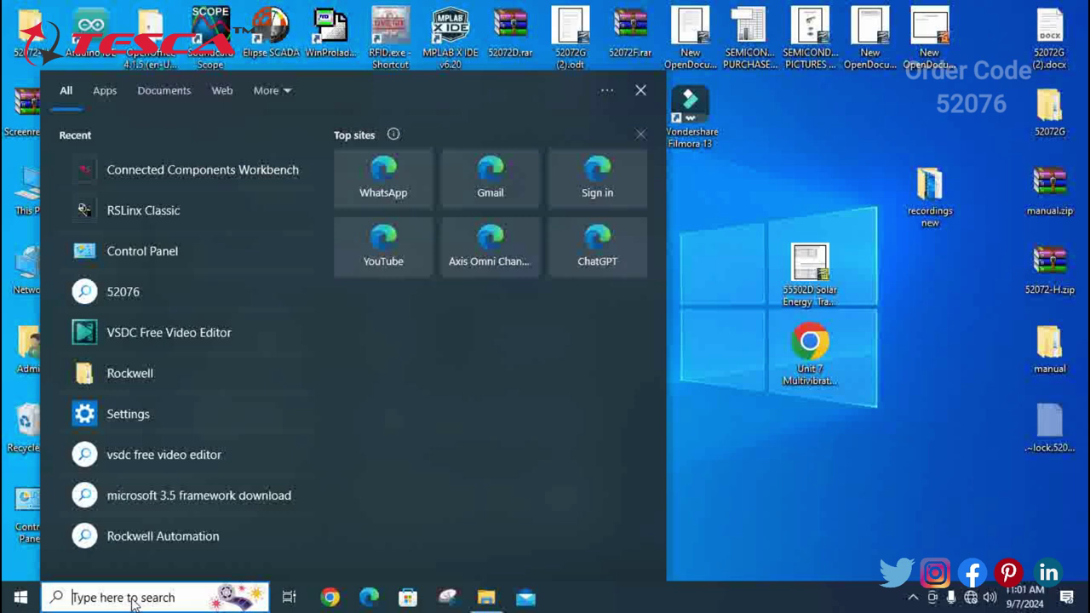
type("CONEC")
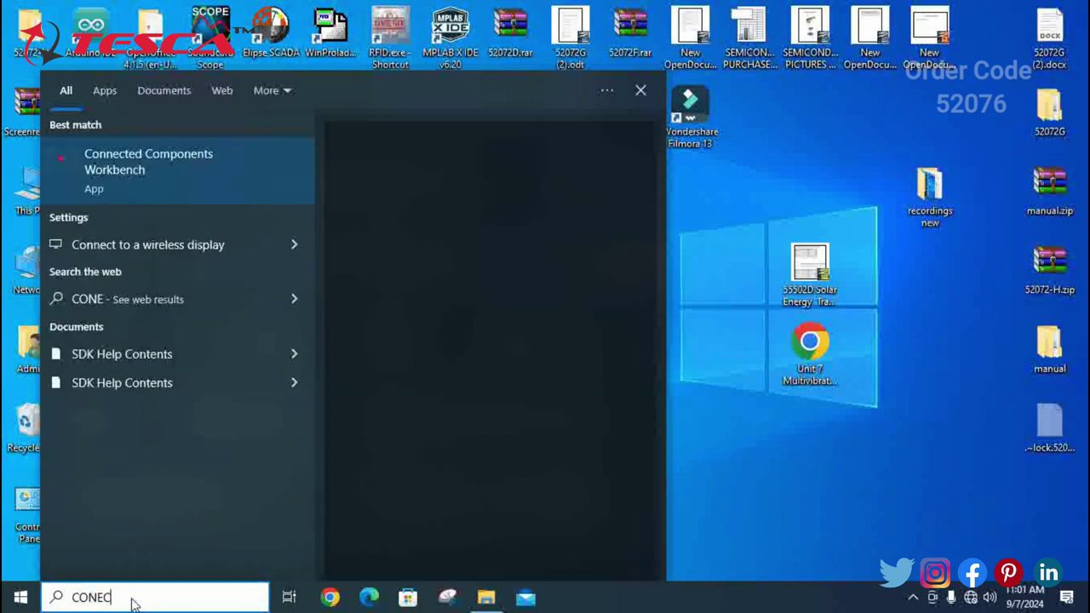
type("TE")
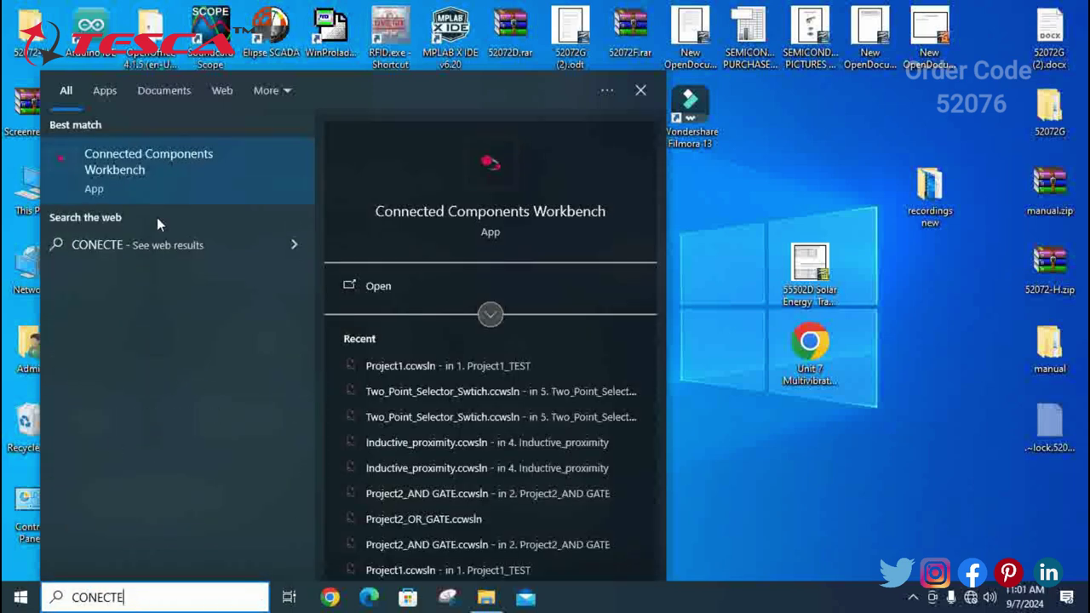
left_click(165, 167)
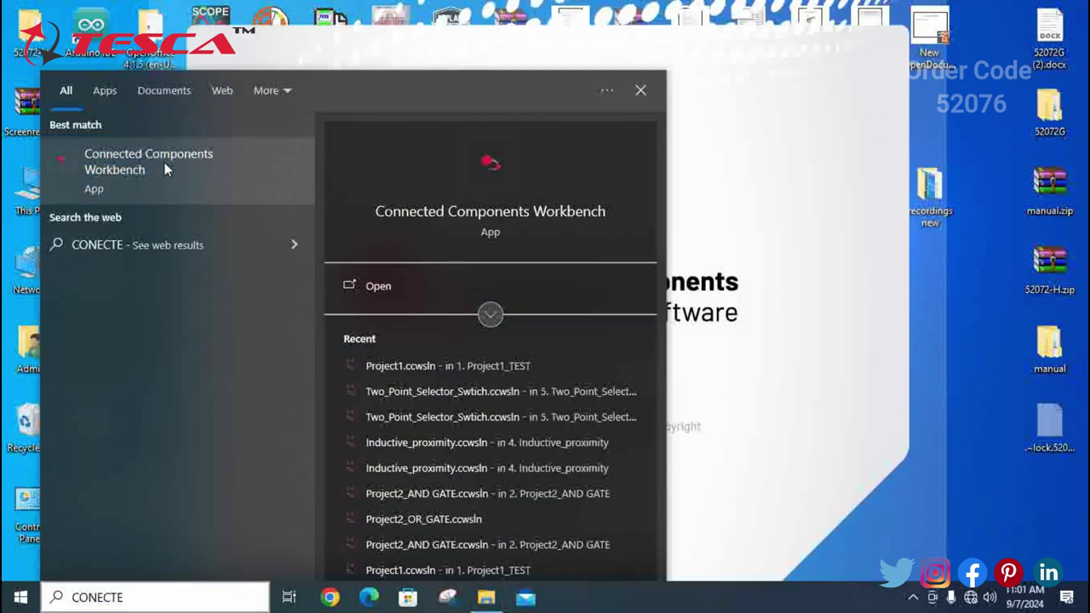
left_click(640, 92)
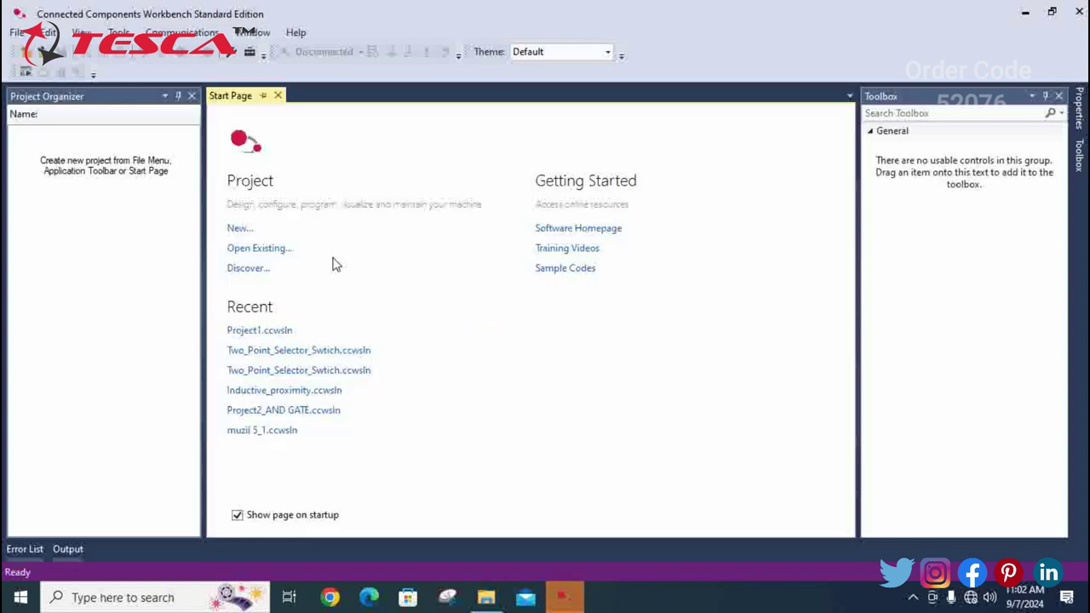
Open the existing project Project1.ccwsln from the 1. Project1_TEST folder.
left_click(275, 258)
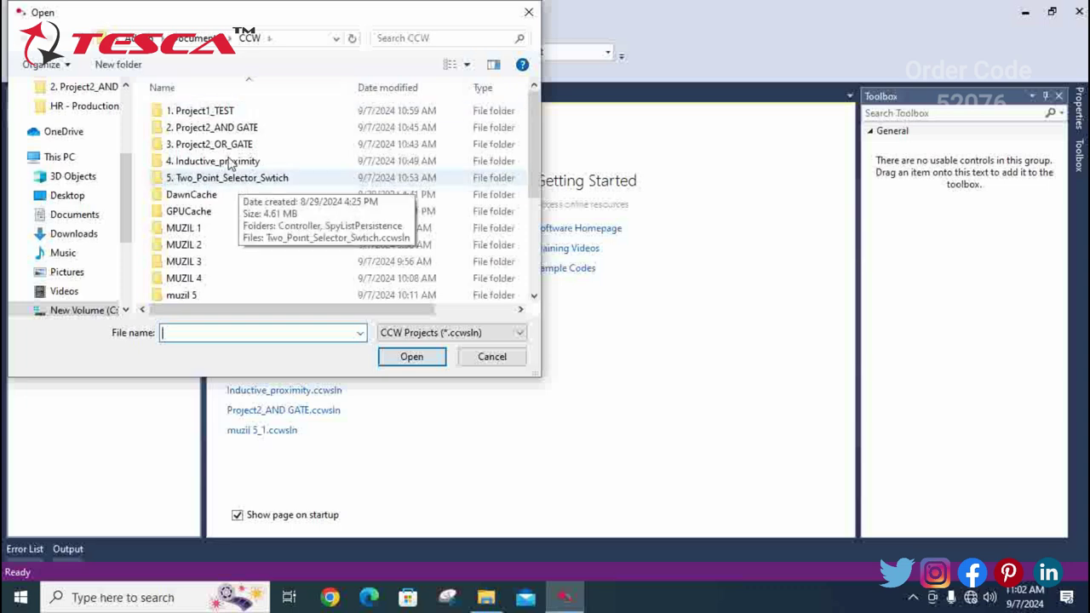
double_click(215, 115)
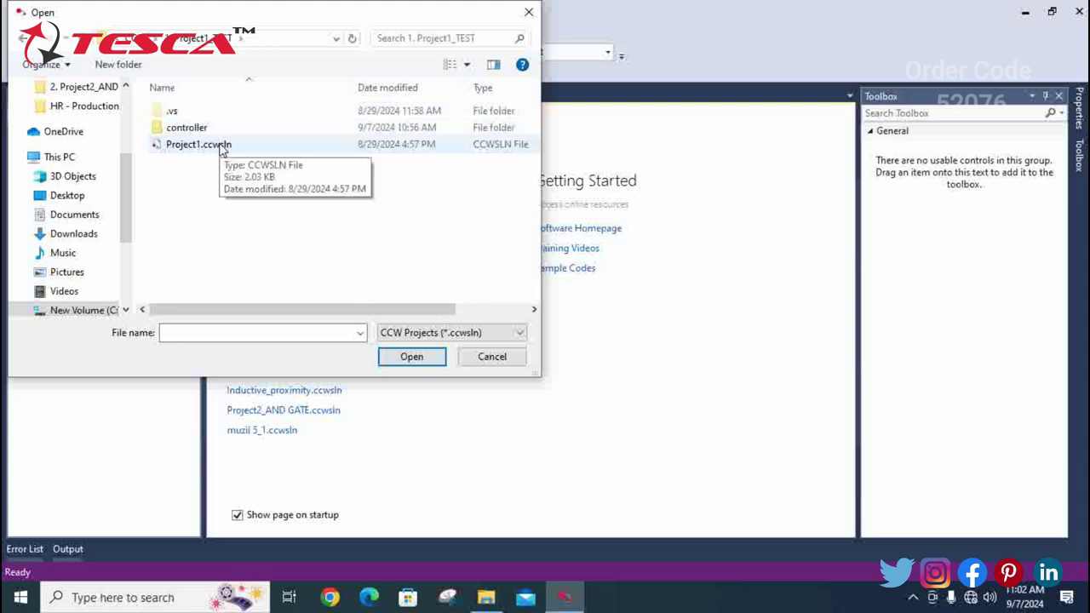
double_click(220, 146)
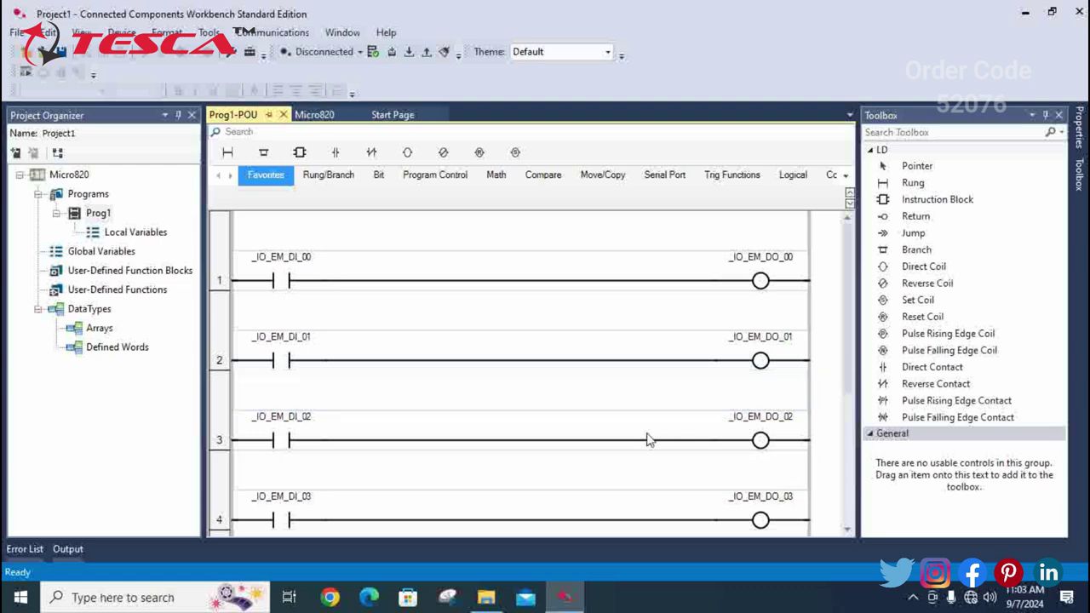
Look through the Prog1 rungs, then download Project1 to the Micro820 without project values and change the controller to Remote Run.
scroll(526, 419, "down", 5)
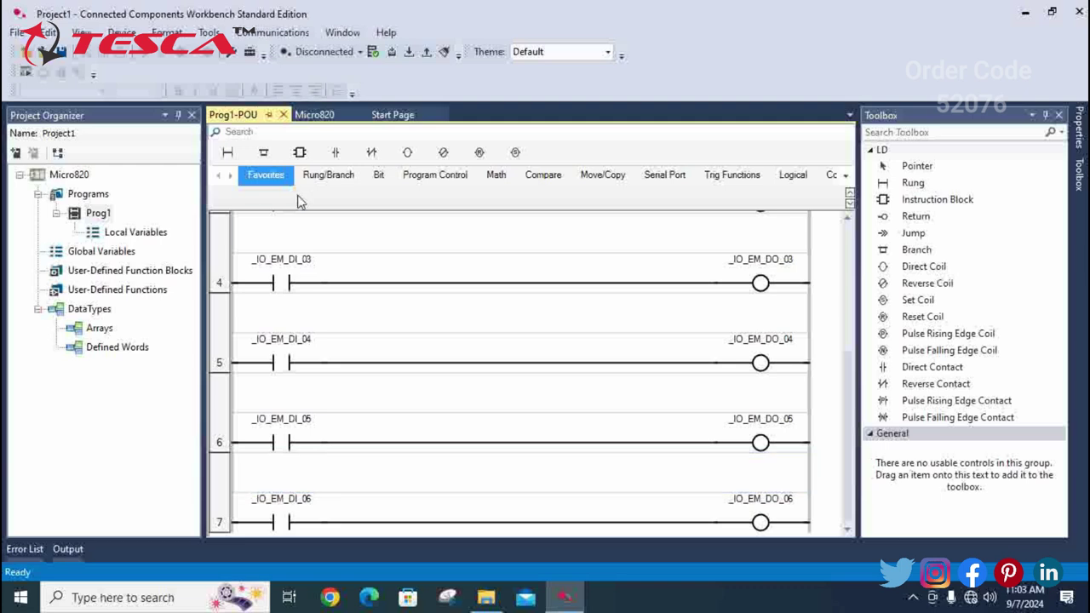
scroll(355, 312, "up", 5)
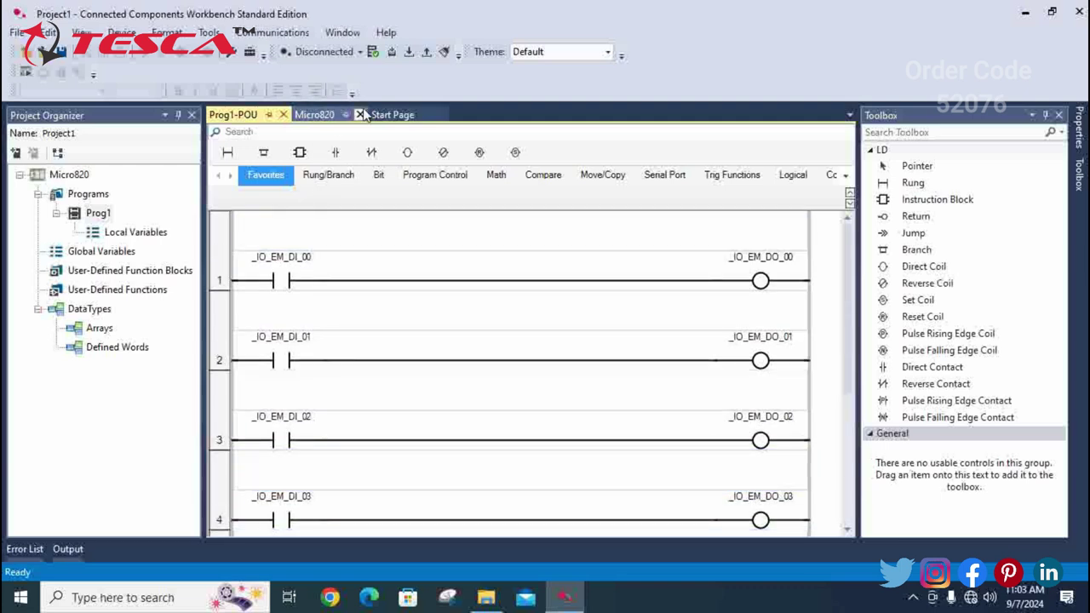
left_click(410, 52)
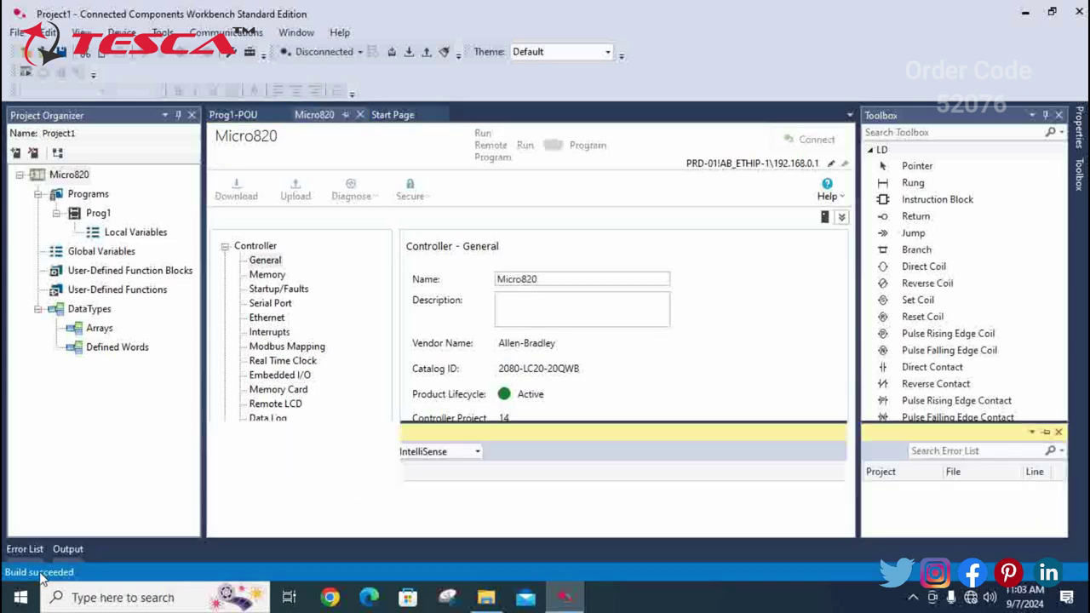
left_click(68, 549)
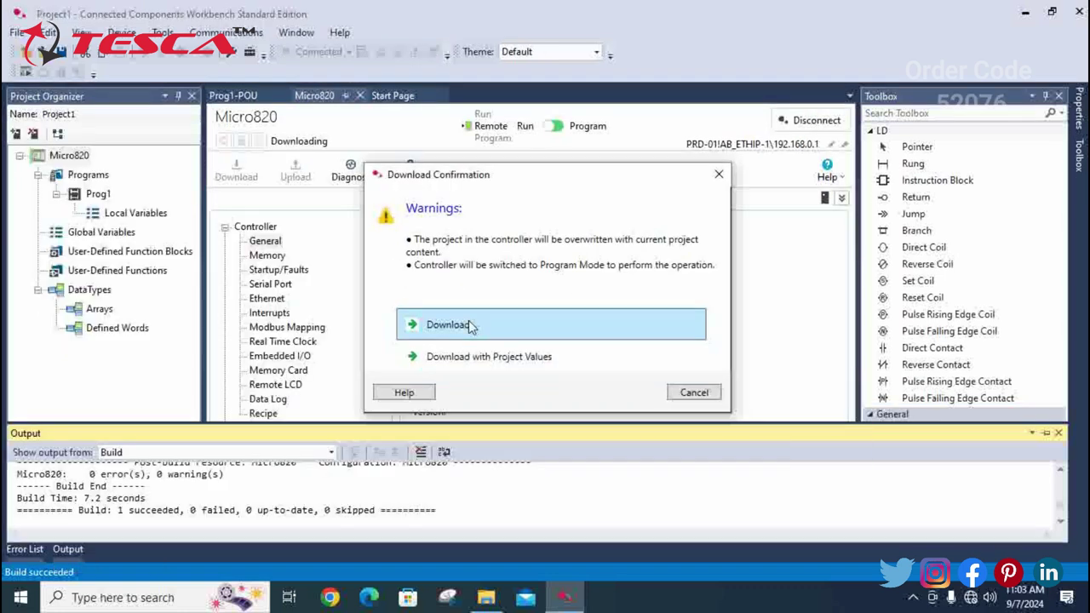
left_click(448, 324)
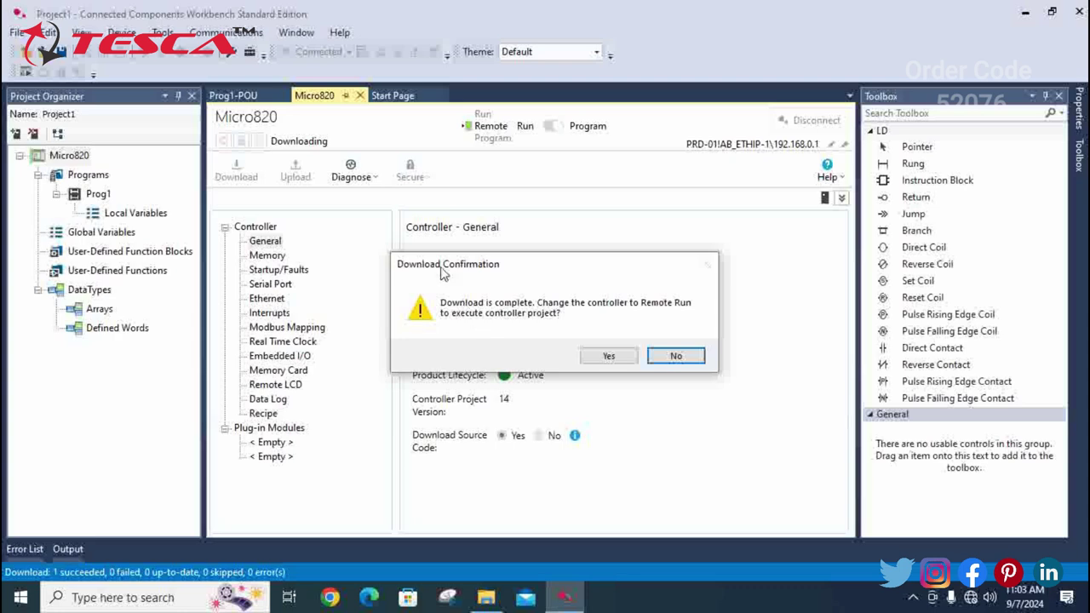
left_click(606, 357)
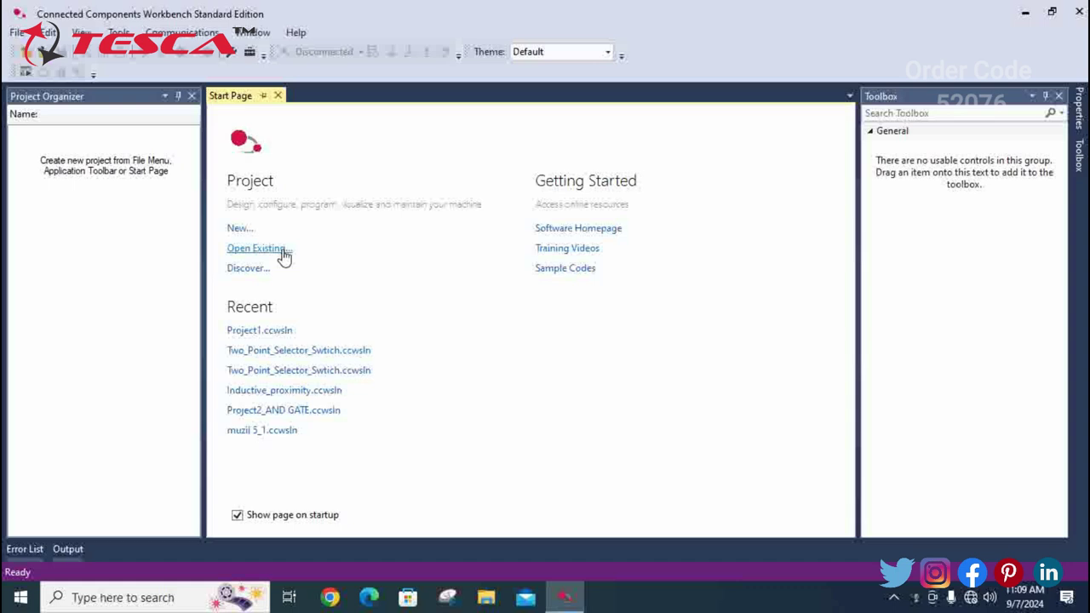
Open the existing project Project2_AND GATE.ccwsln from the 2. Project2_AND GATE folder.
left_click(256, 249)
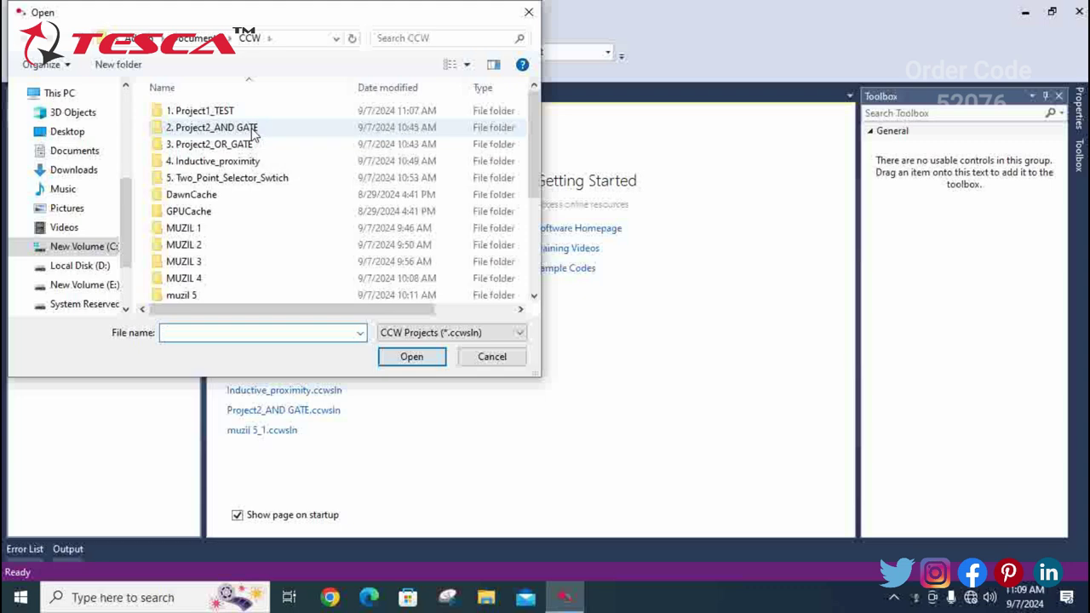
left_click(253, 130)
double_click(253, 130)
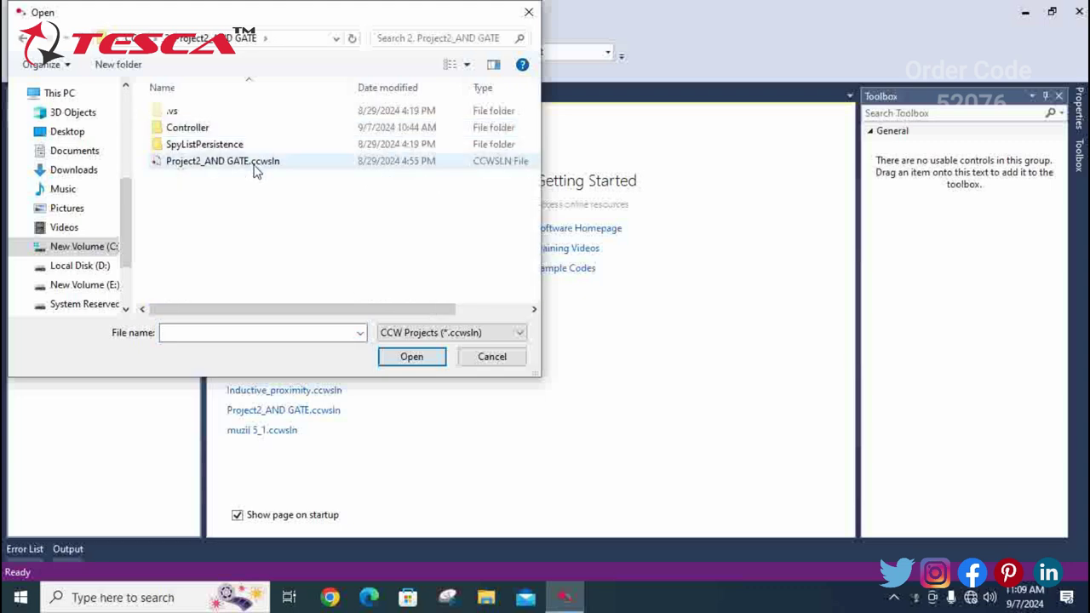
left_click(255, 169)
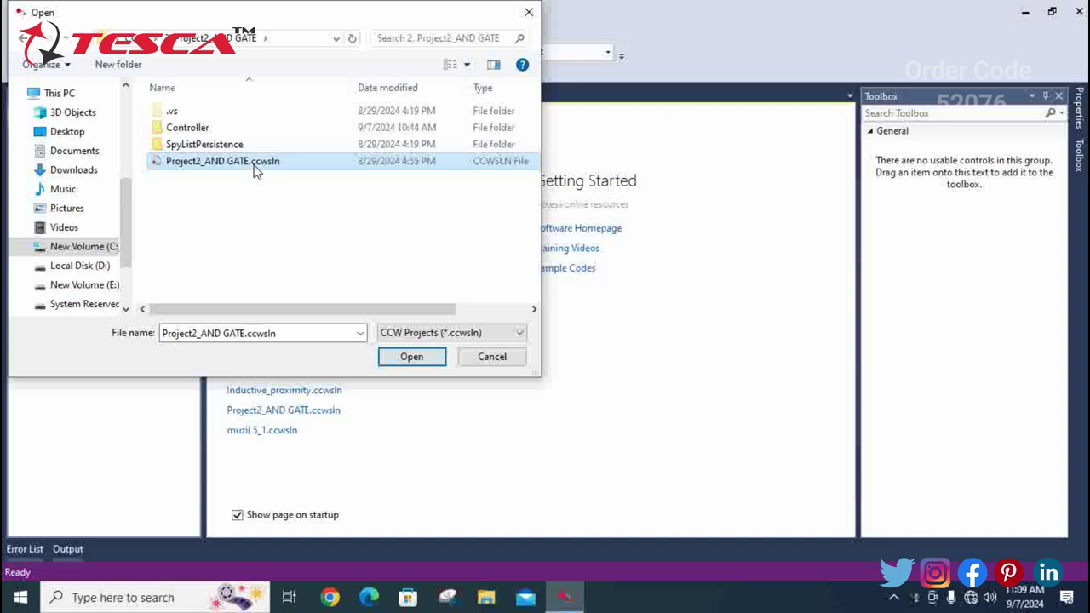
left_click(411, 358)
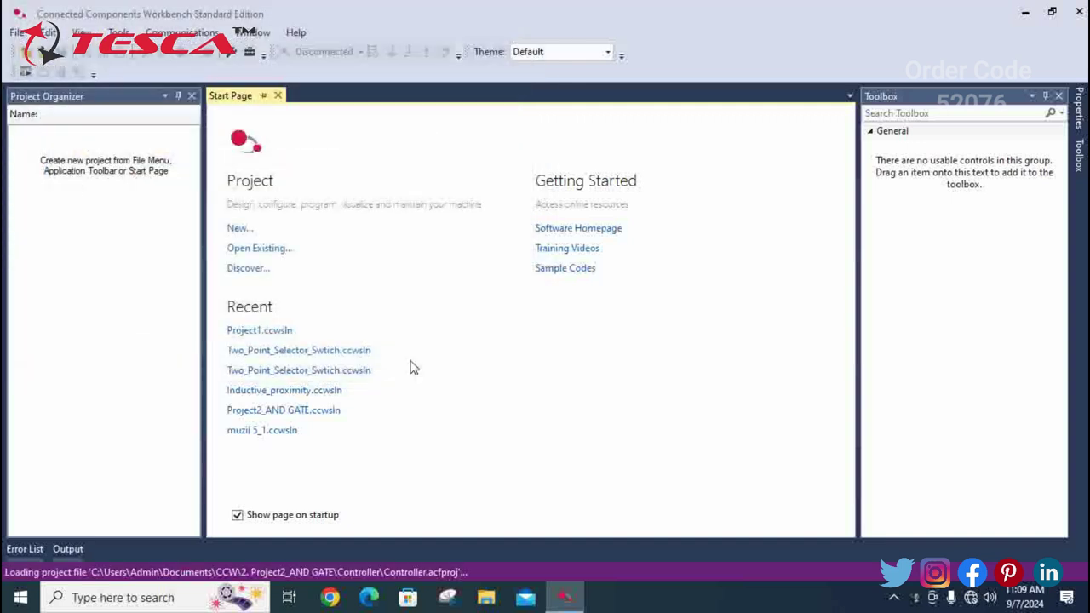